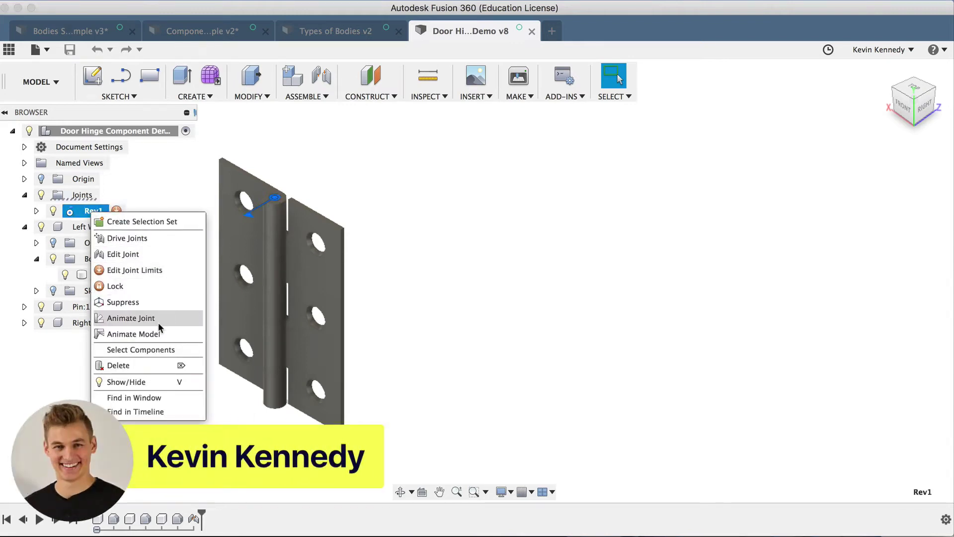
Animate the whole door hinge model from its Rev1 joint
click(157, 330)
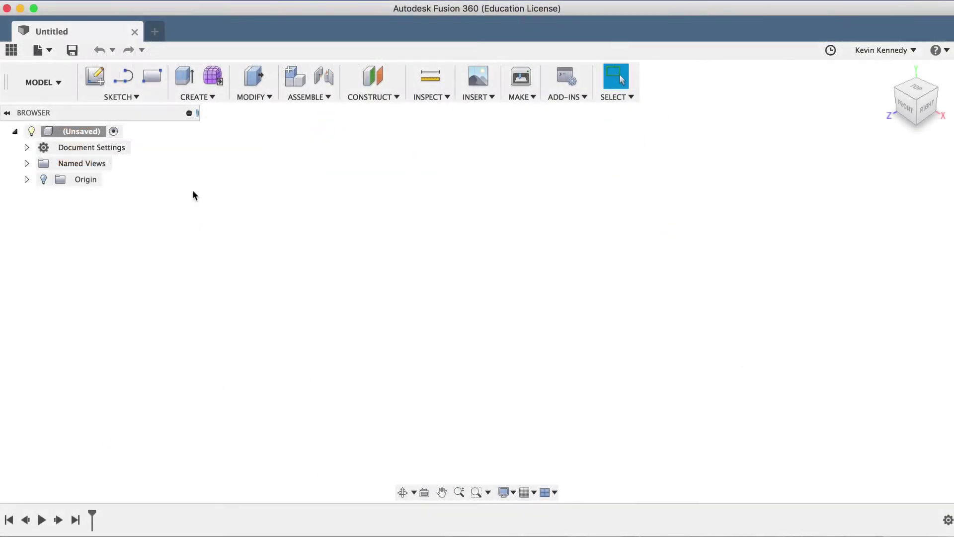
click(44, 50)
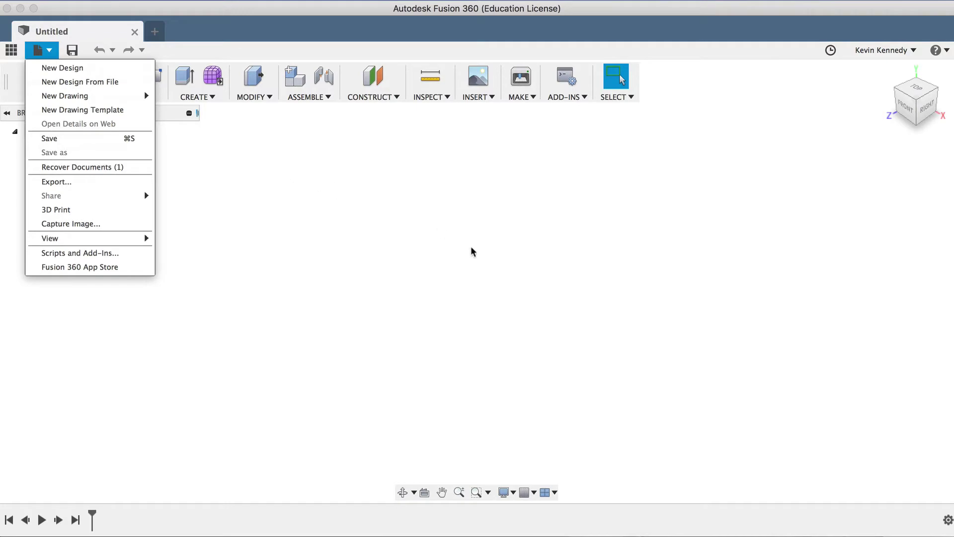
click(493, 263)
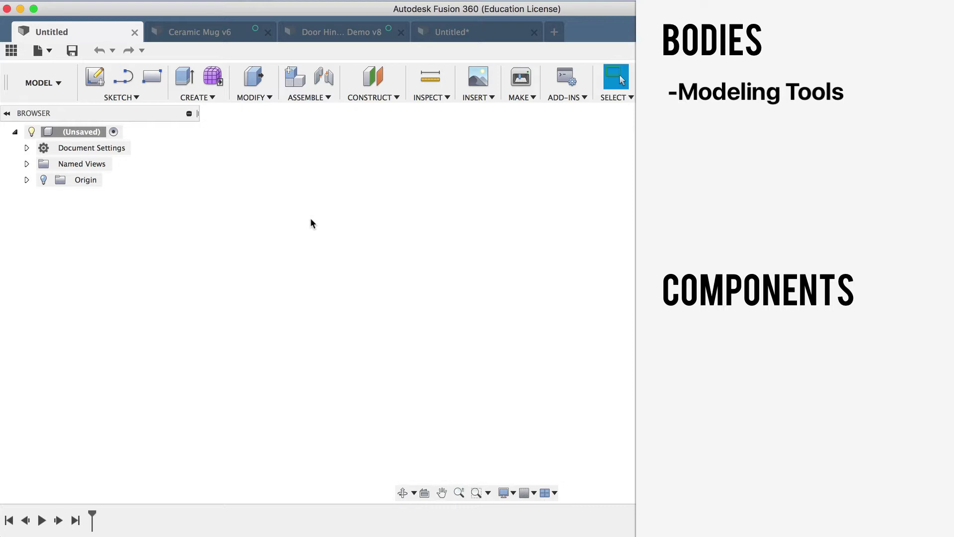
Go from Ceramic Mug back to Door Hinge and inspect Left Wing:1, Right Wing:1 and Pin:1
click(198, 32)
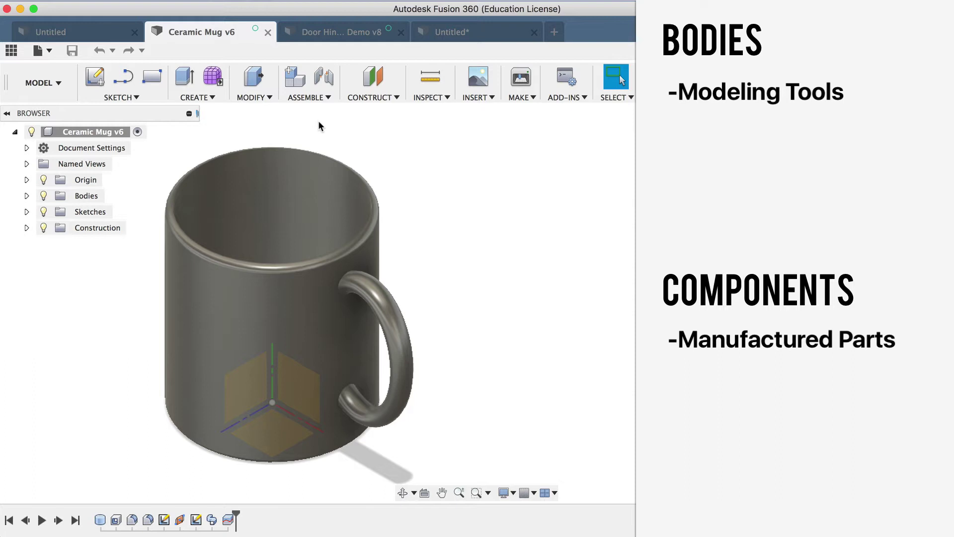
click(312, 37)
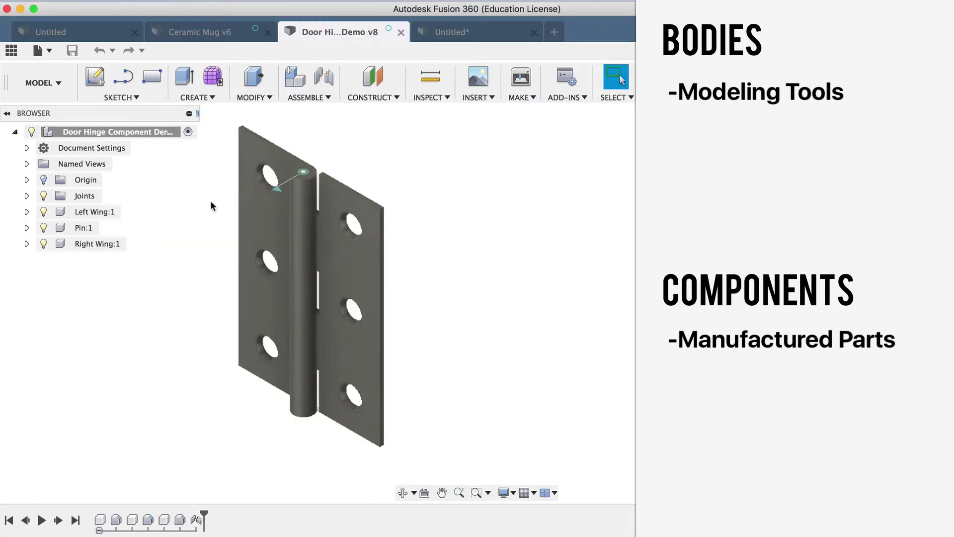
click(83, 212)
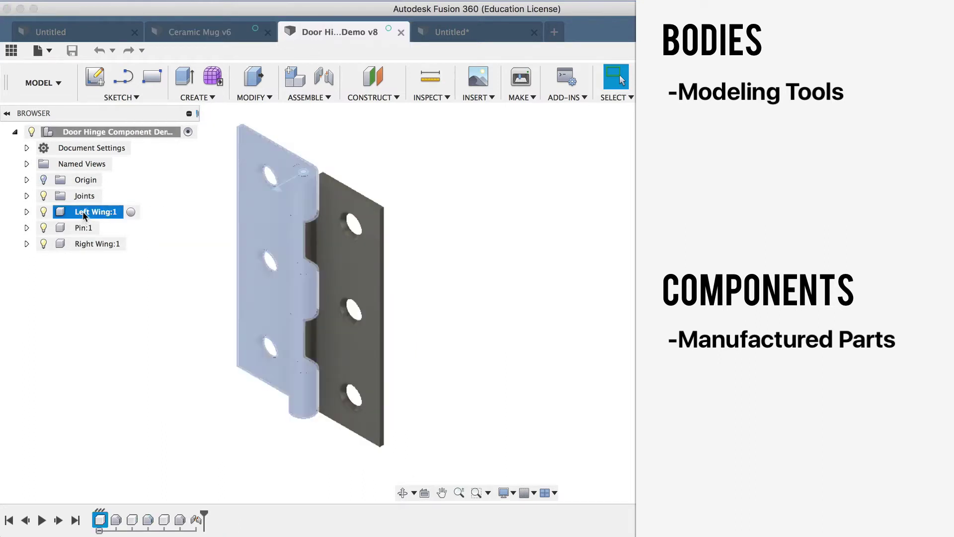
click(88, 244)
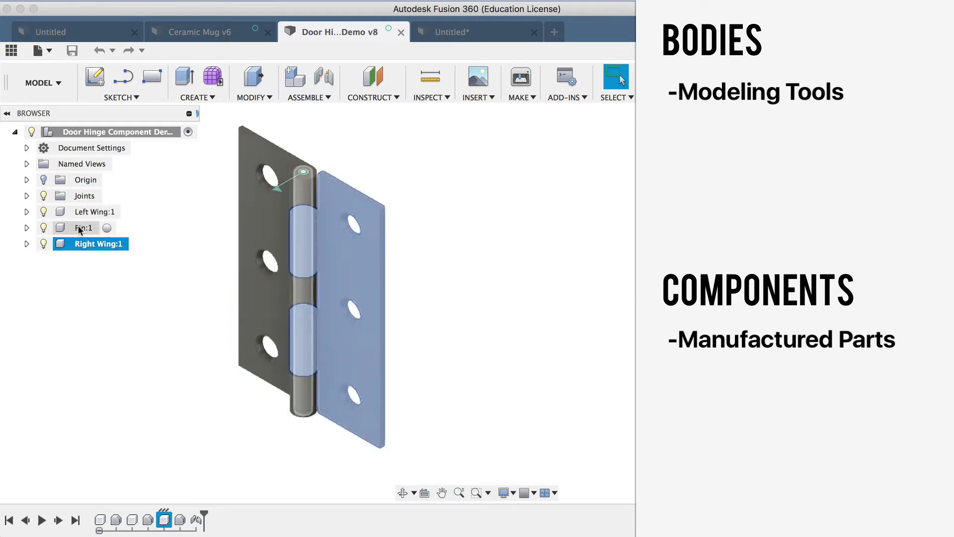
click(79, 228)
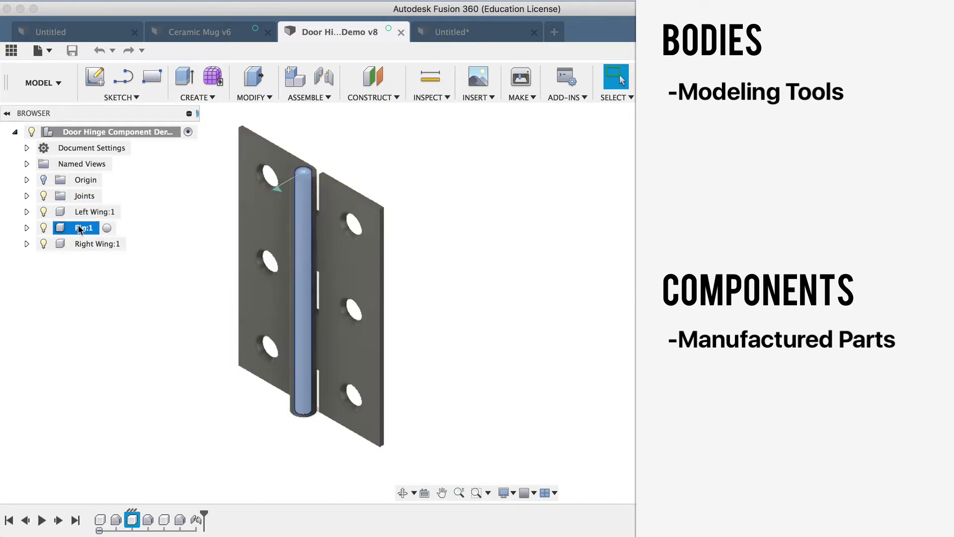
click(115, 304)
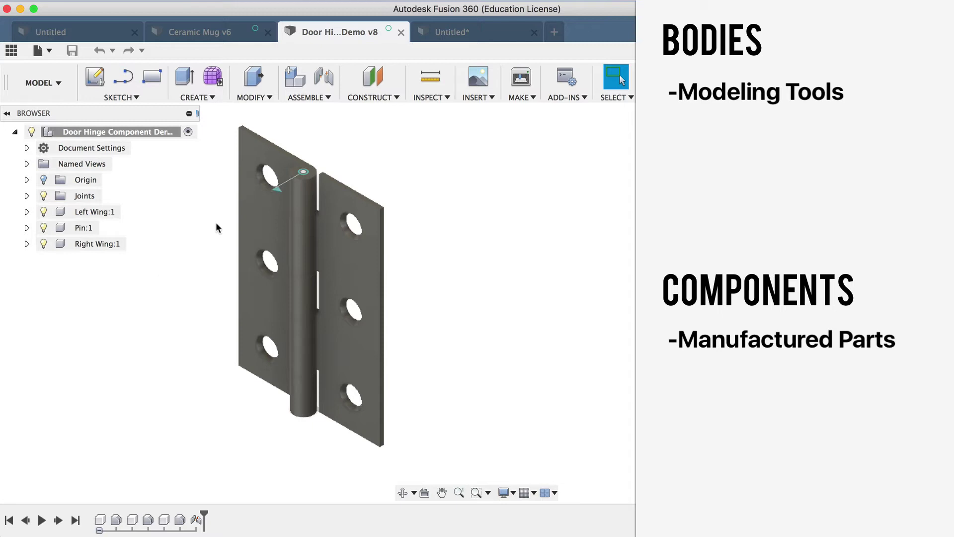
Extrude the sketched circle in Untitled into a 70 mm cylinder body
click(445, 37)
key(e)
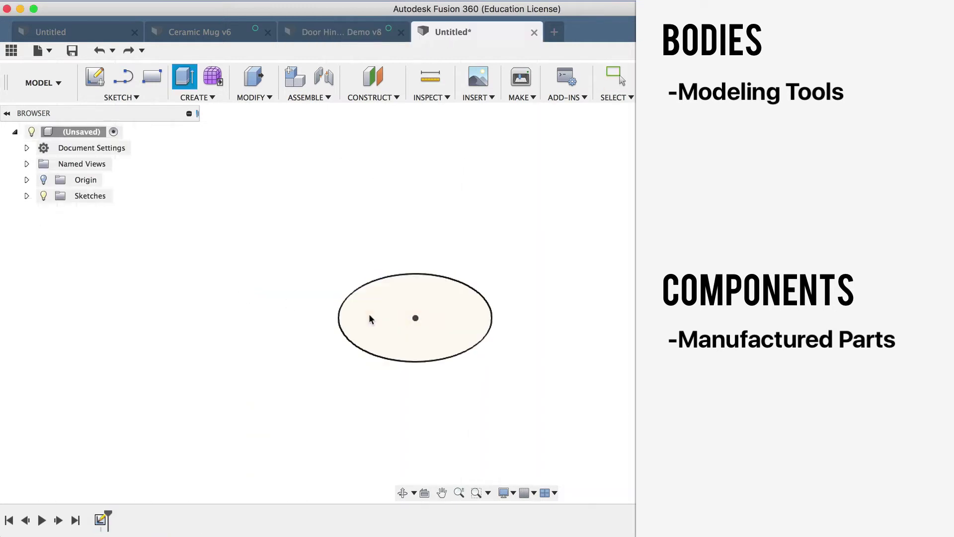
drag(416, 224, 619, 144)
key(Return)
click(27, 195)
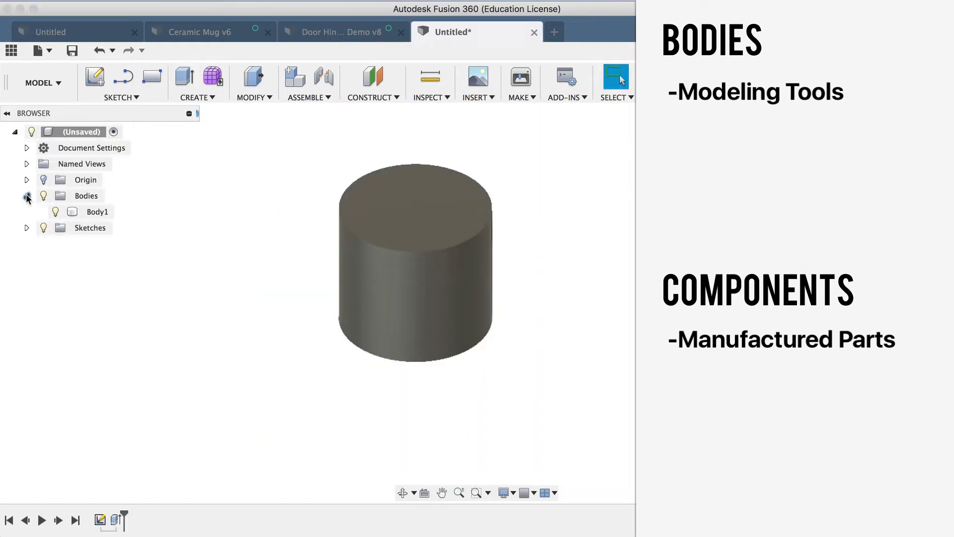
click(94, 212)
click(225, 255)
Copy the Ceramic Mug's Cylinder and Cylinder (1) bodies
click(181, 32)
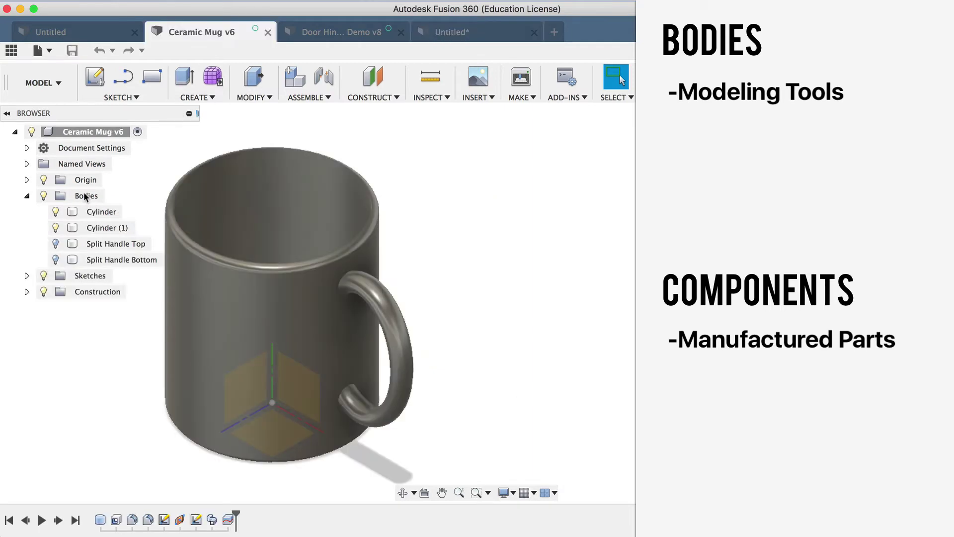
click(86, 196)
click(94, 211)
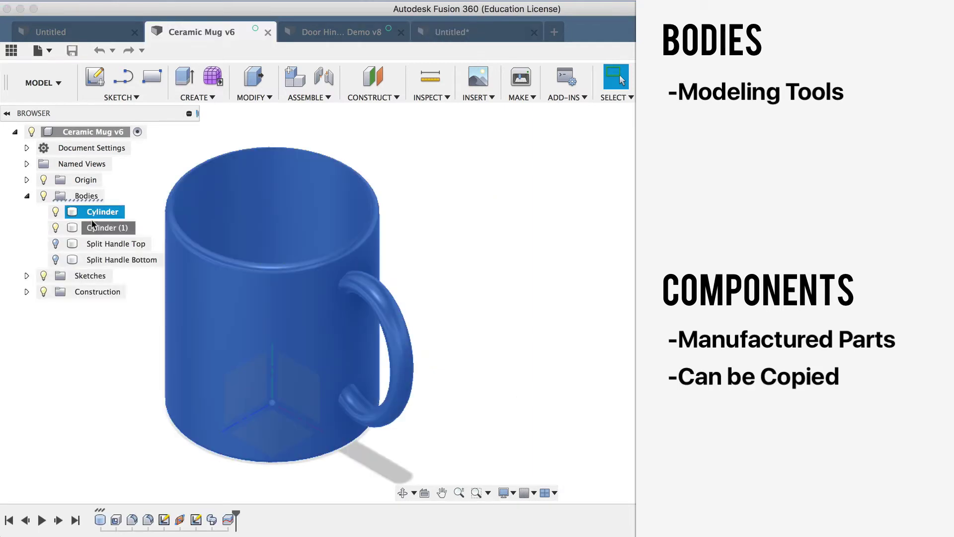
shift+click(94, 227)
right_click(94, 225)
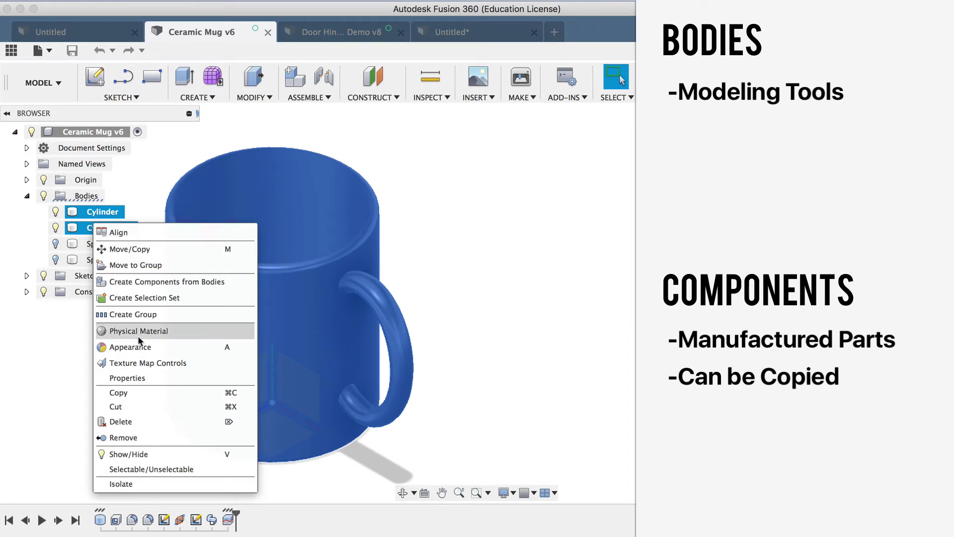
click(147, 392)
Try pasting the copied bodies into Untitled via Edit, then return to the mug
click(94, 35)
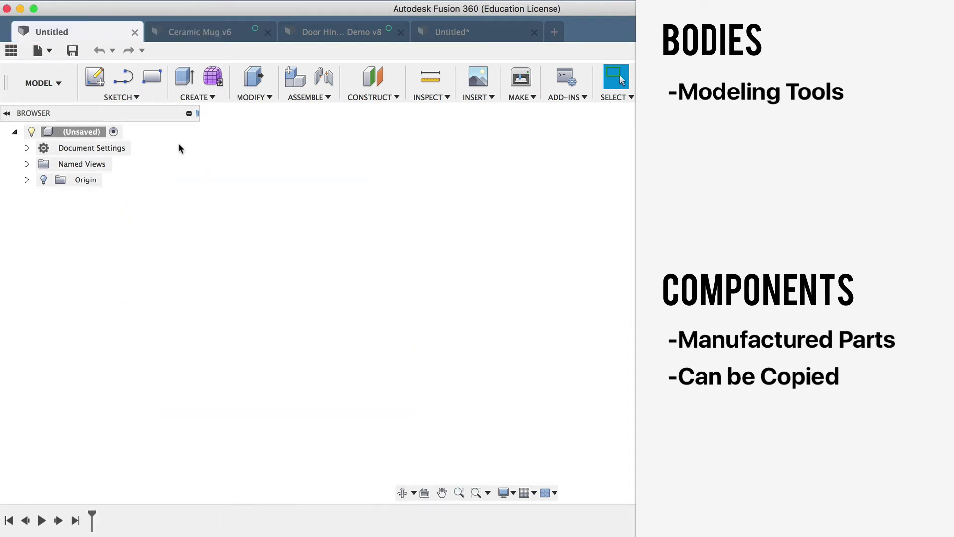
right_click(282, 261)
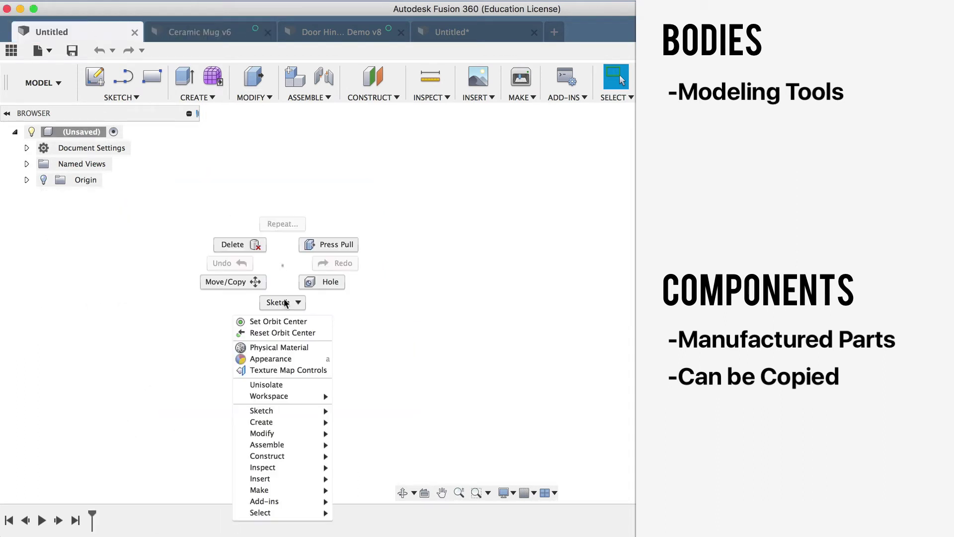
click(437, 296)
click(132, 3)
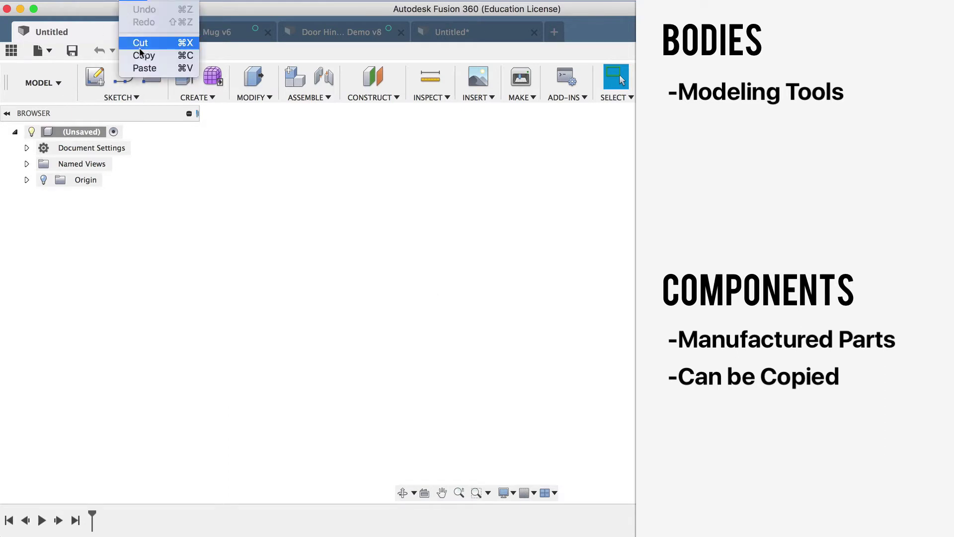
click(145, 68)
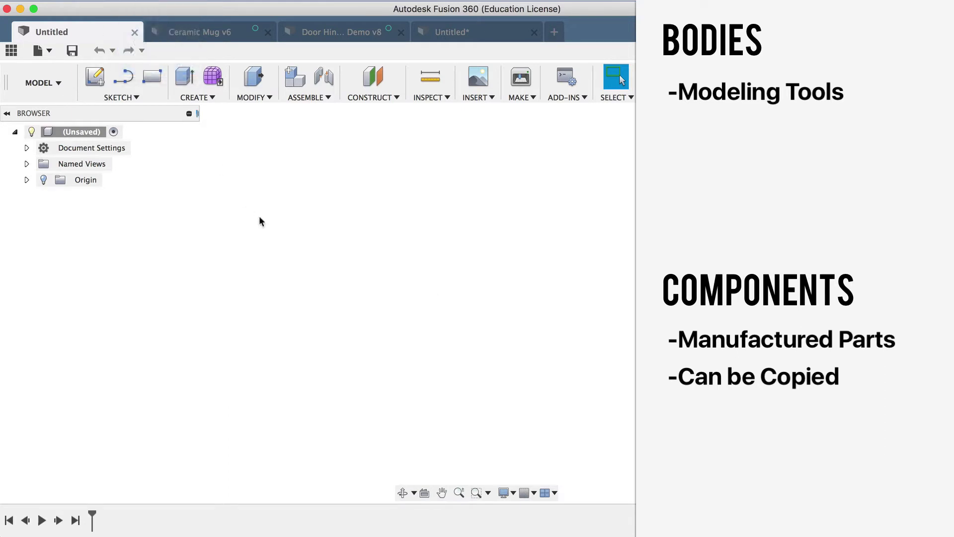
click(189, 31)
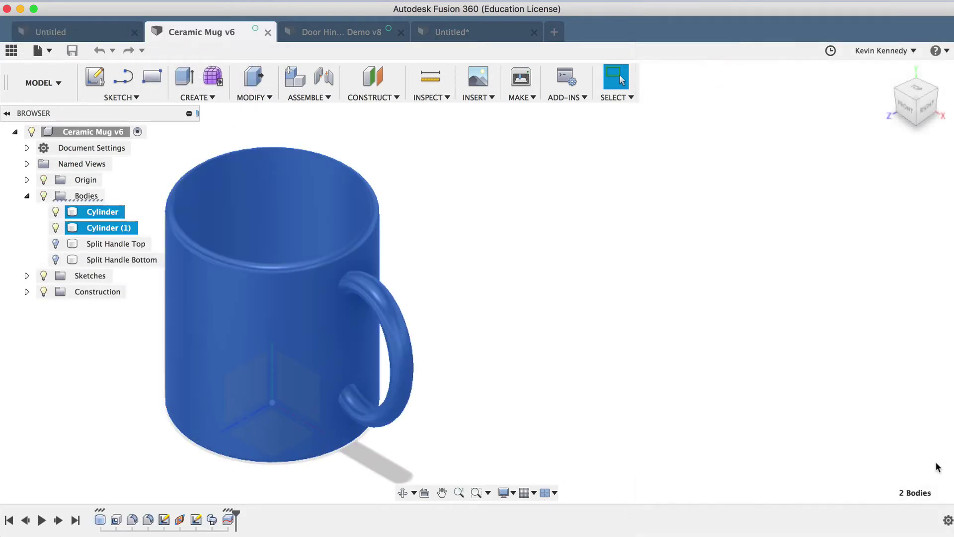
Set the mug design to Do not capture Design History, confirming the timeline removal
click(950, 522)
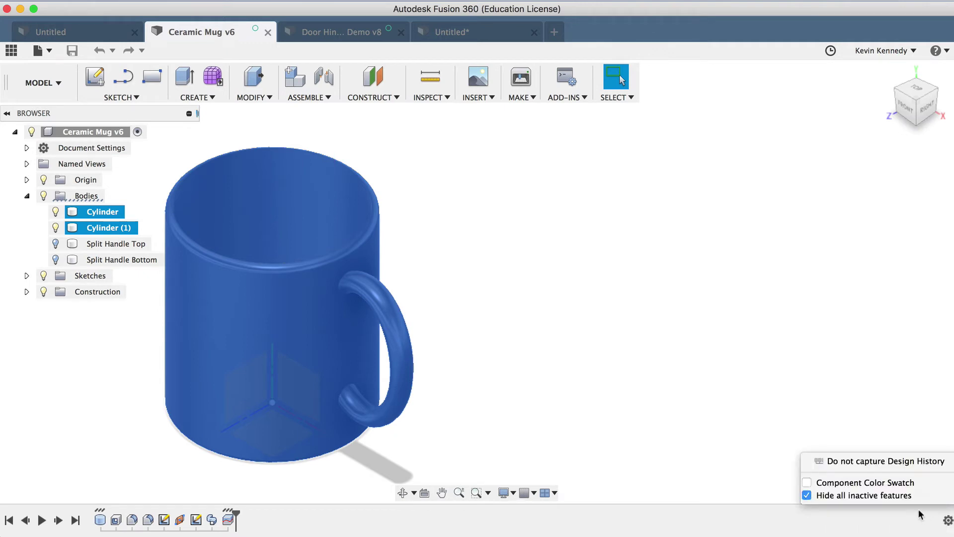
click(860, 466)
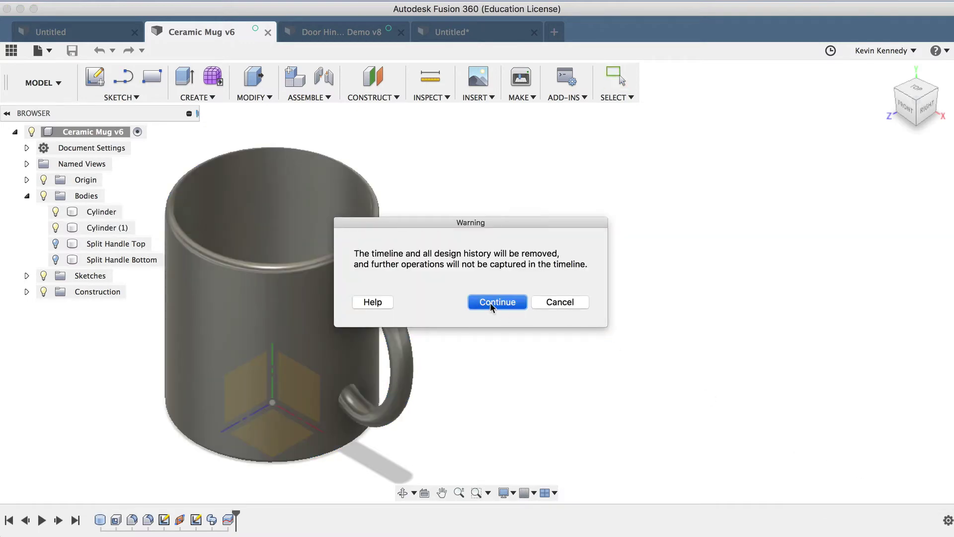
click(497, 302)
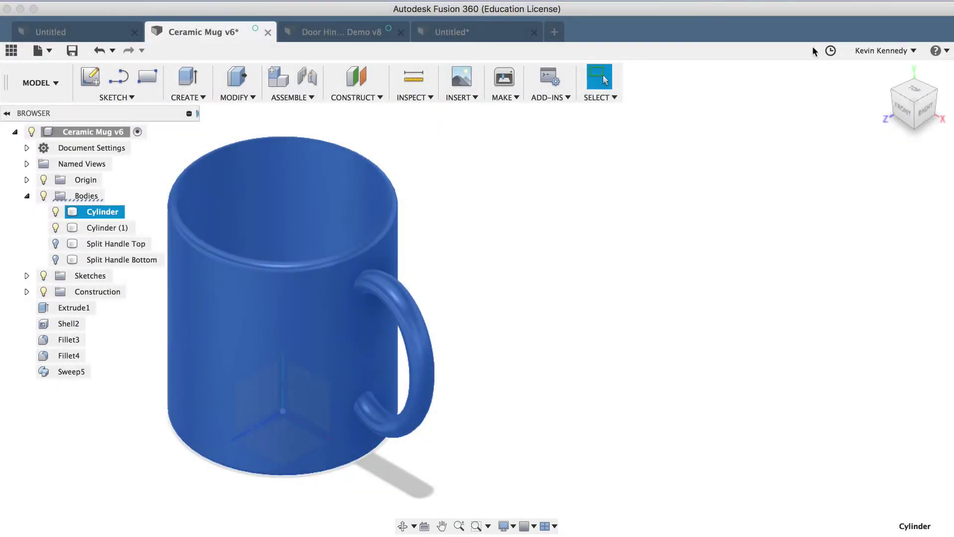
shift+middle_drag(477, 294, 477, 348)
Copy both Cylinder bodies and turn off design history in the Untitled design
shift+click(100, 227)
right_click(94, 228)
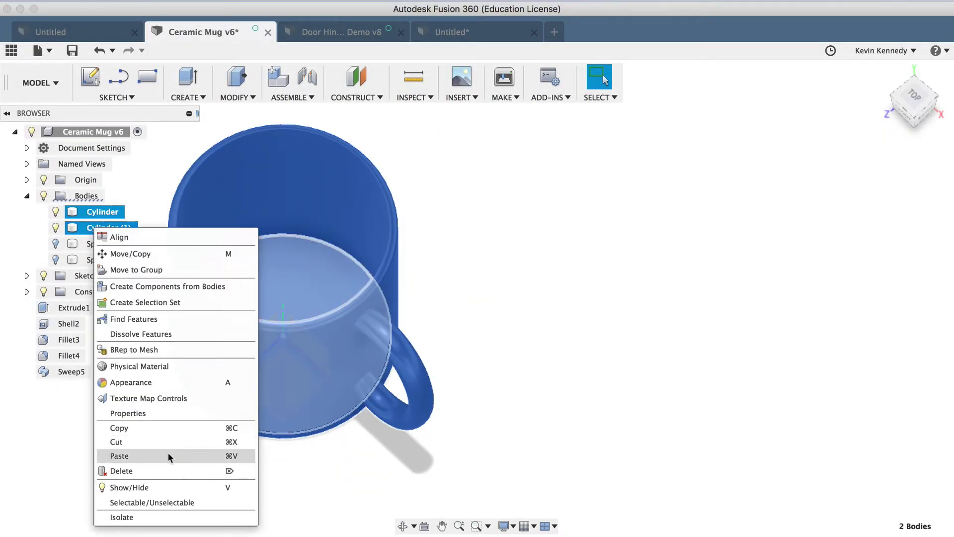
click(164, 430)
click(89, 33)
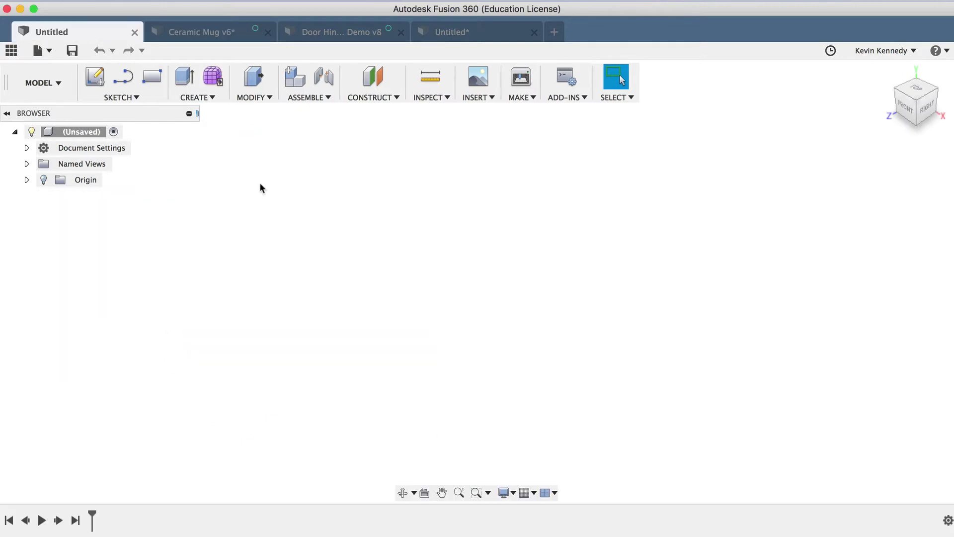
click(948, 520)
click(845, 458)
click(494, 300)
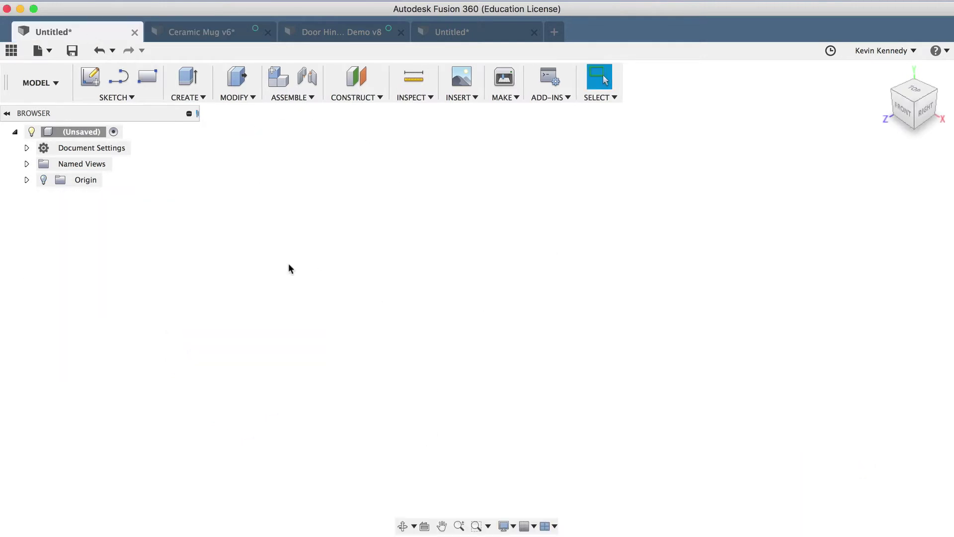
Paste the two cylinder bodies into Untitled and shift them along Z
right_click(290, 269)
click(294, 387)
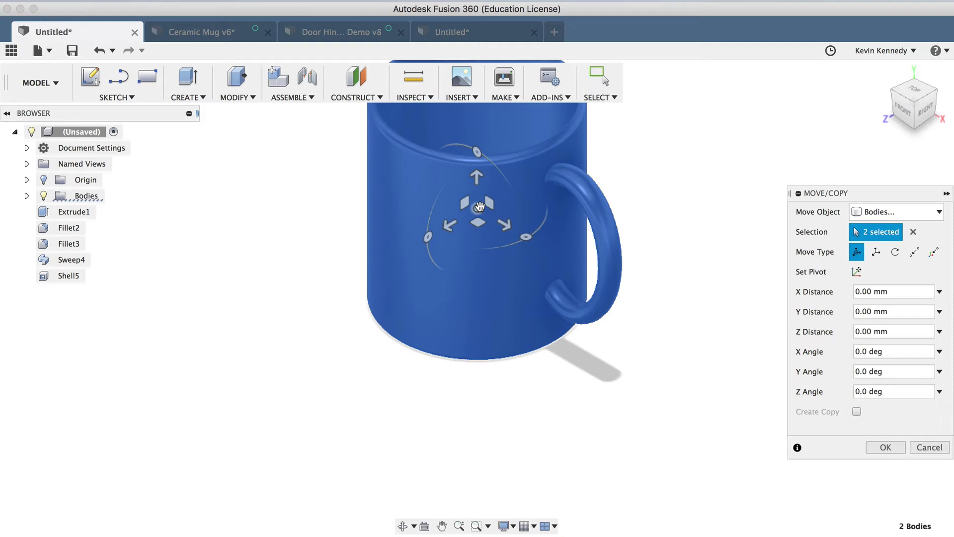
drag(275, 323, 247, 338)
click(886, 447)
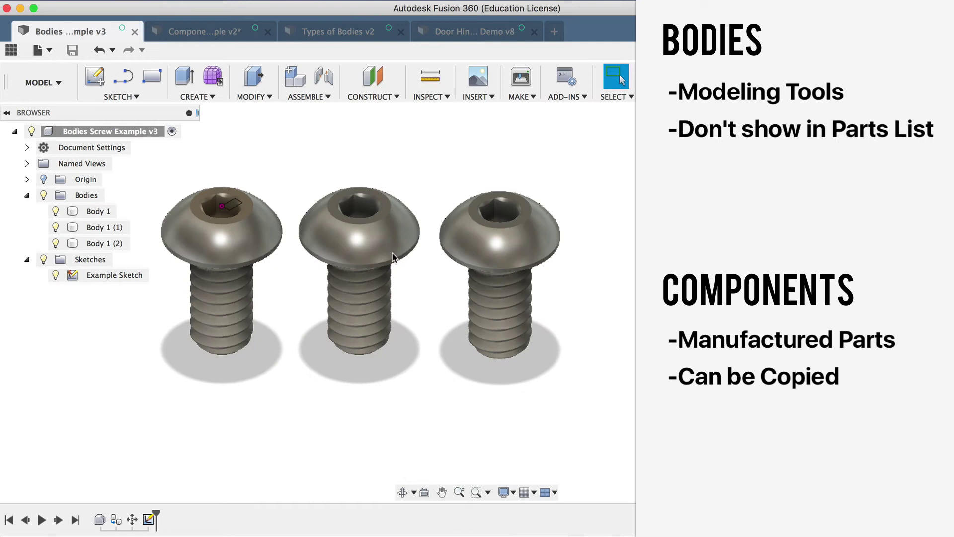
Press-pull the middle screw body's socket ring face -0.50 mm, then open Components Screw Example
click(350, 229)
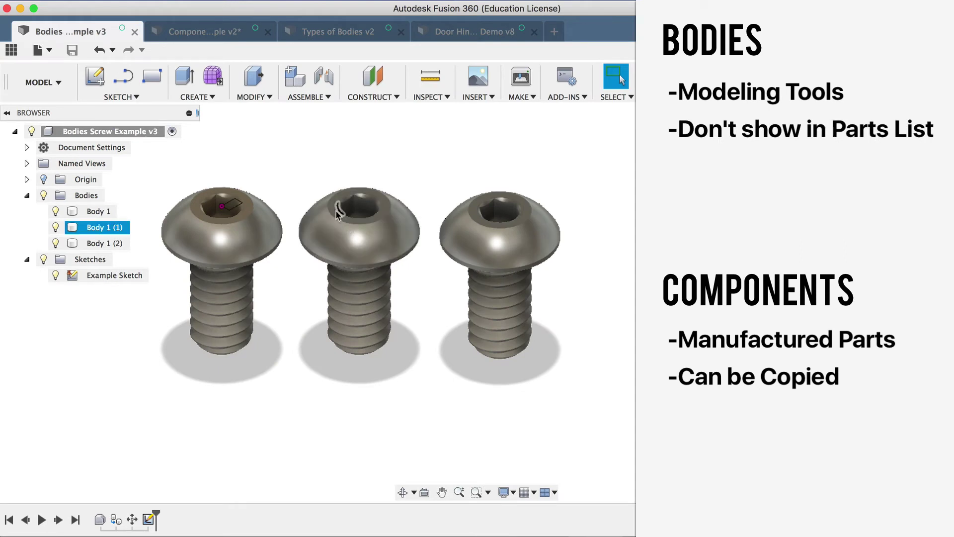
click(334, 211)
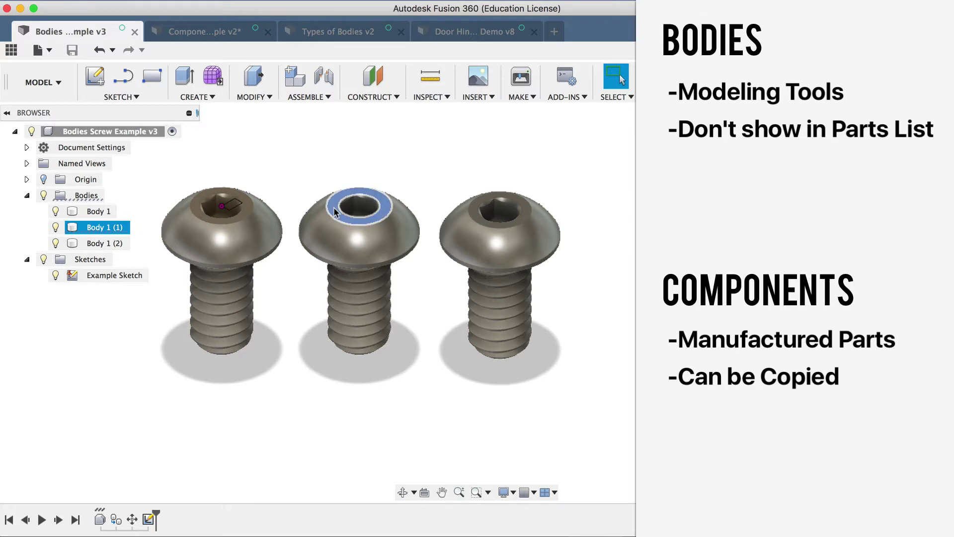
key(q)
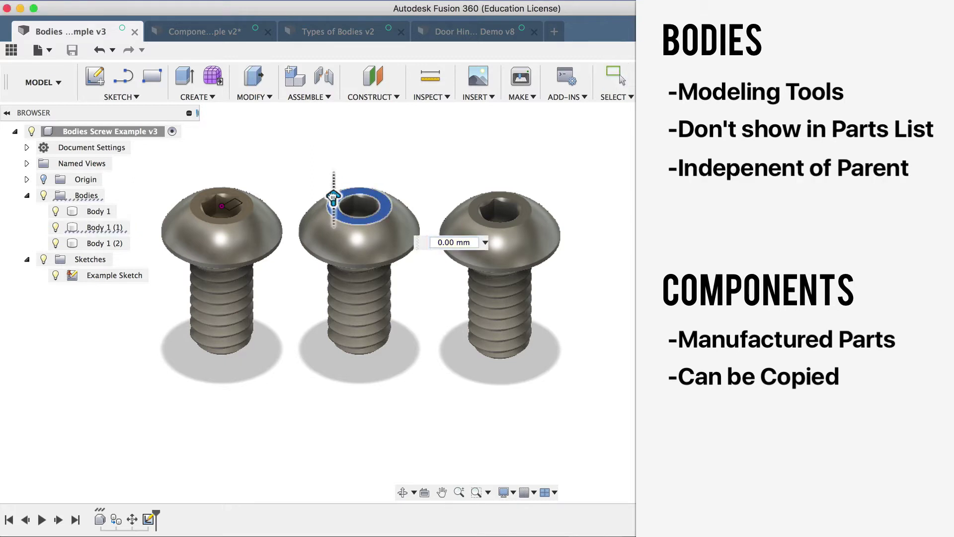
drag(334, 206, 334, 238)
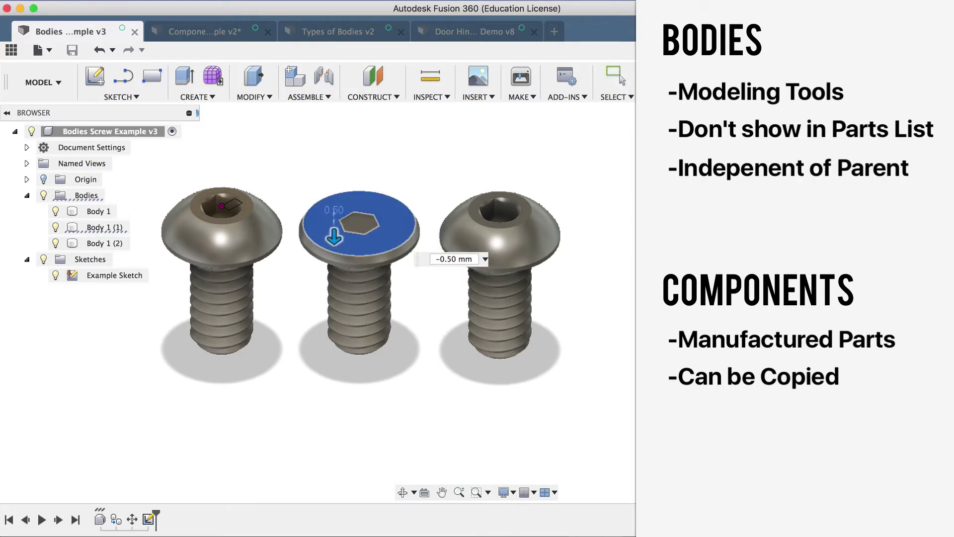
key(Return)
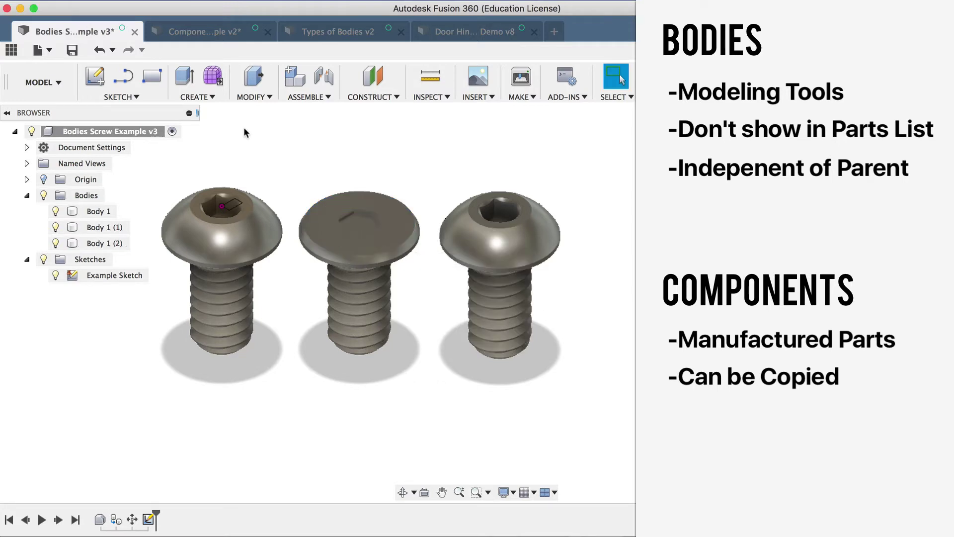
click(188, 33)
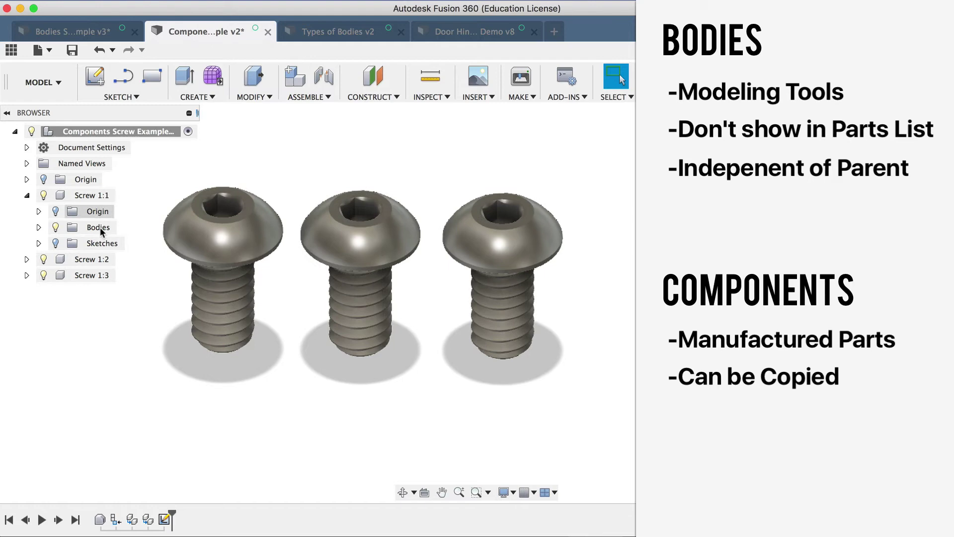
Press-pull the middle screw component's ring face -0.5 mm, then return to Bodies Screw Example
click(337, 216)
text(q)
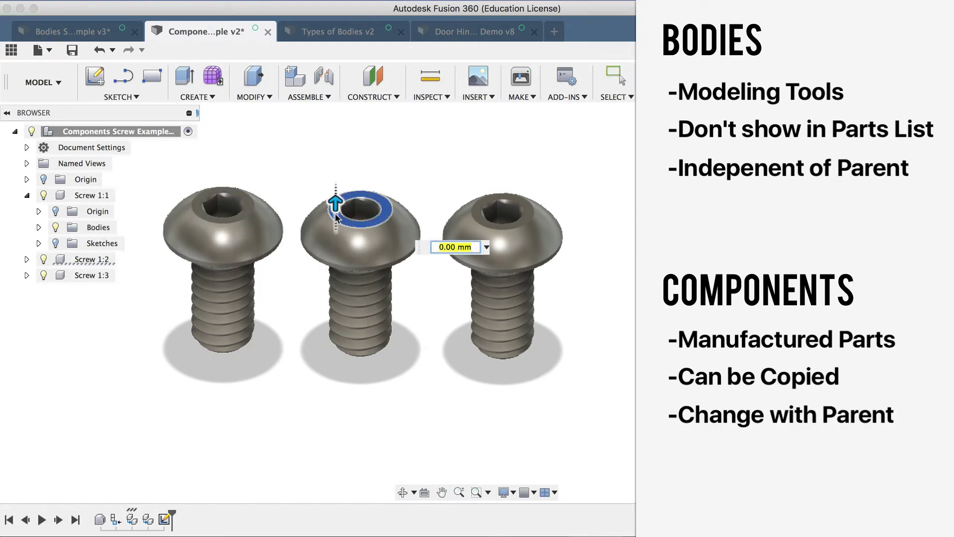
text(-.5)
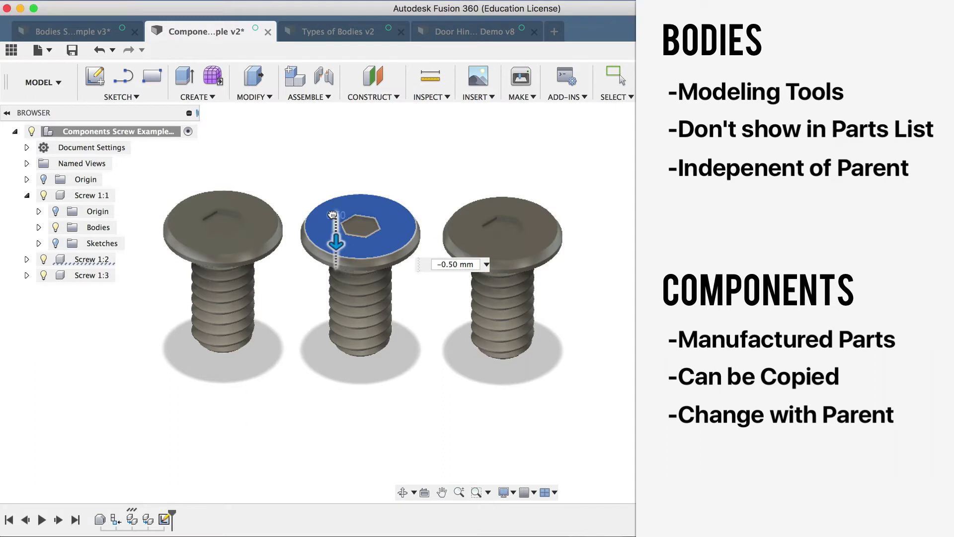
key(Return)
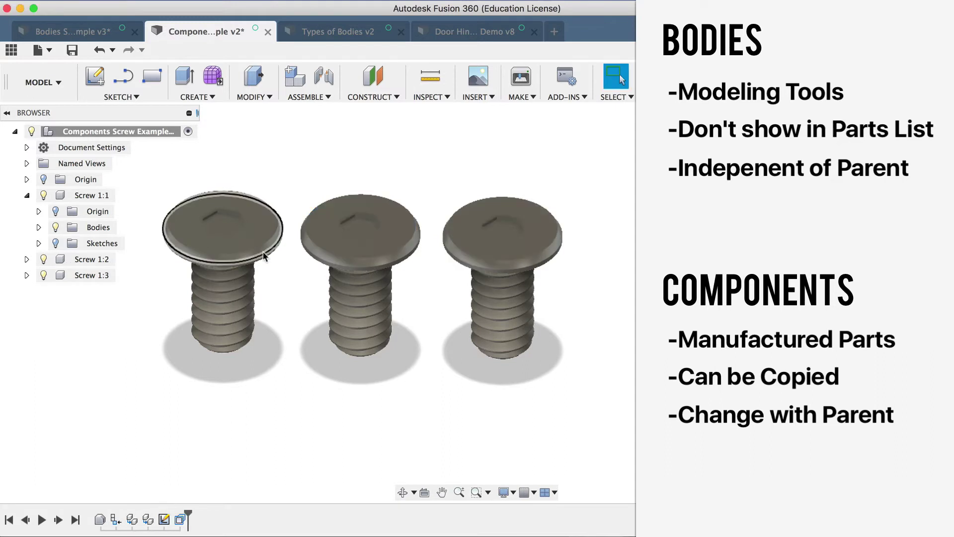
click(78, 33)
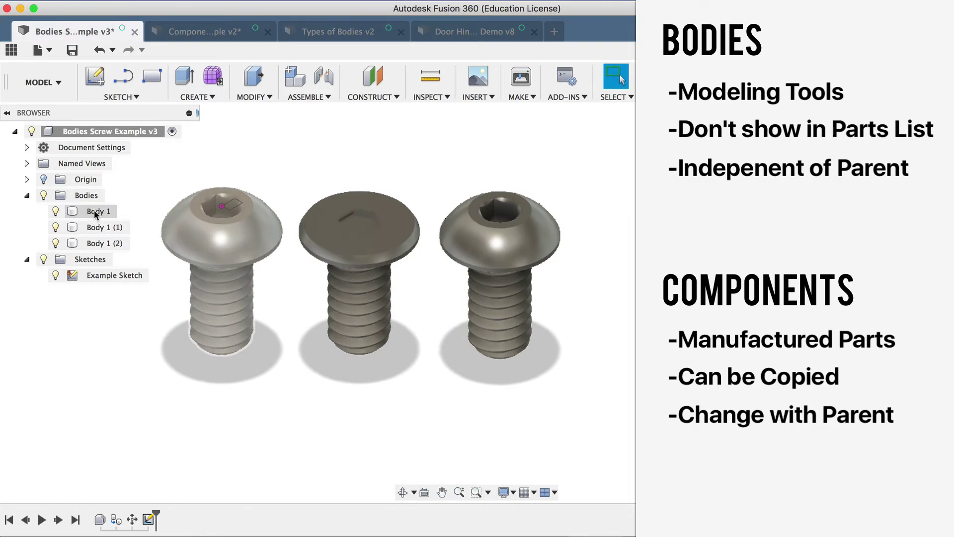
right_click(94, 210)
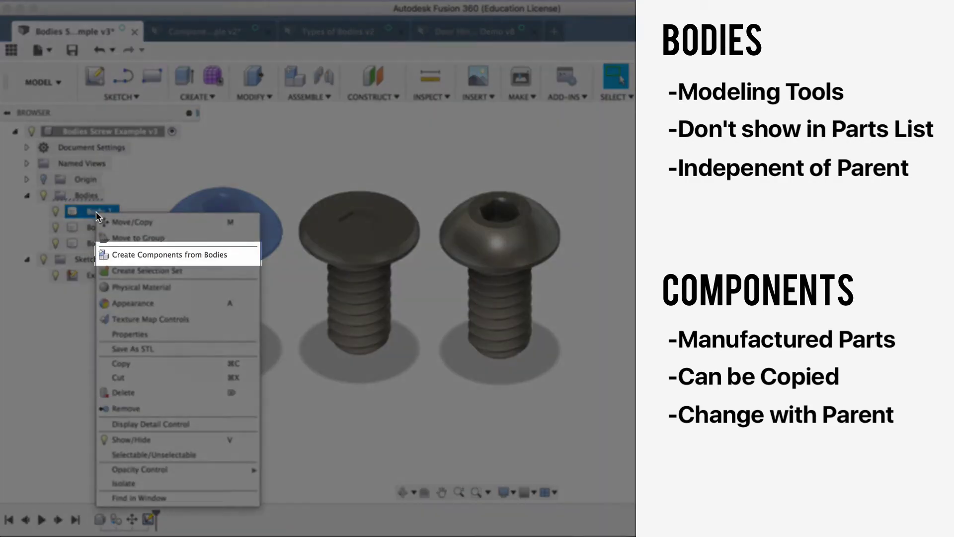
key(Escape)
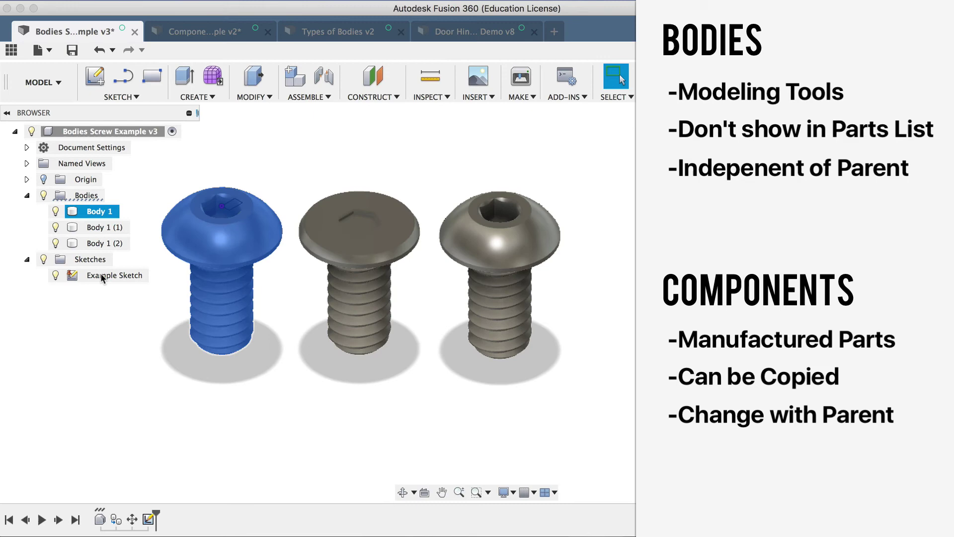
click(101, 276)
right_click(102, 277)
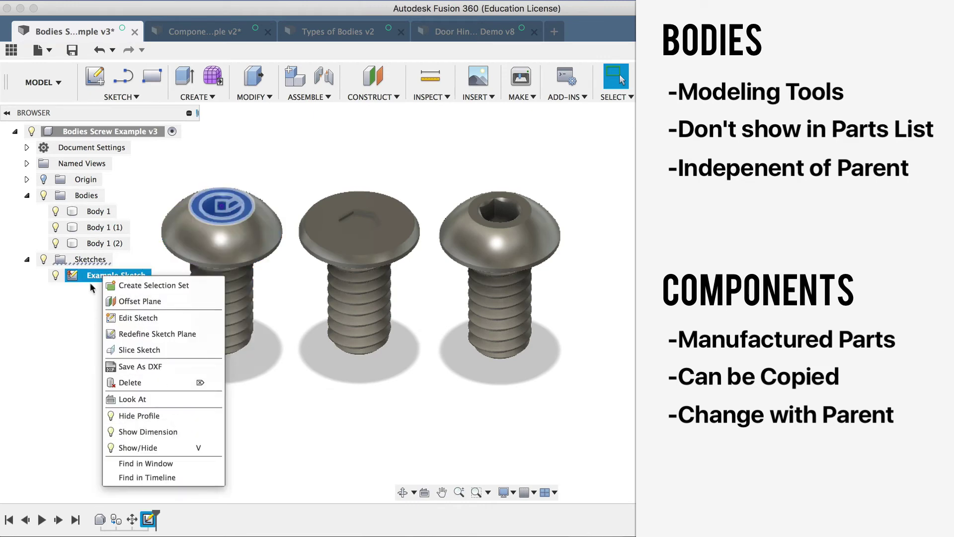
click(78, 317)
right_click(91, 217)
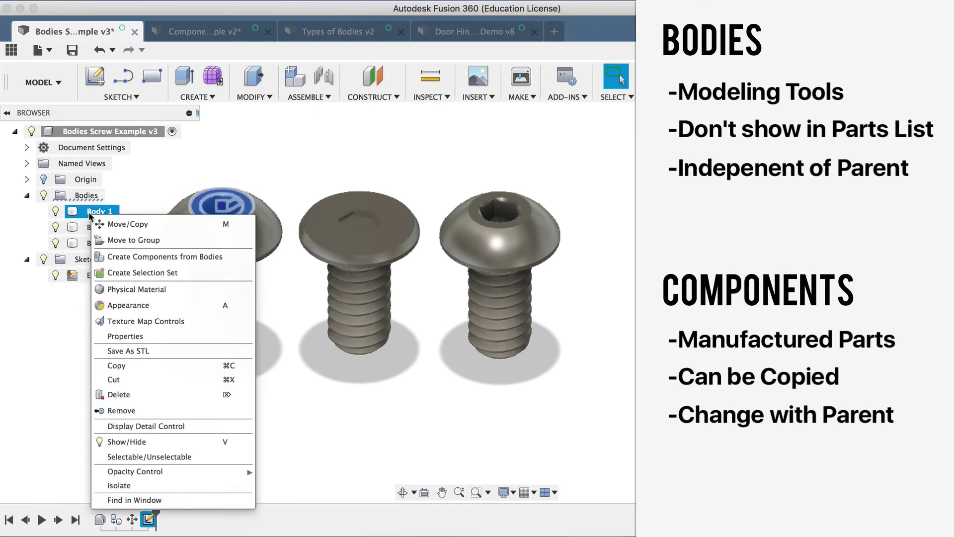
click(89, 289)
right_click(99, 282)
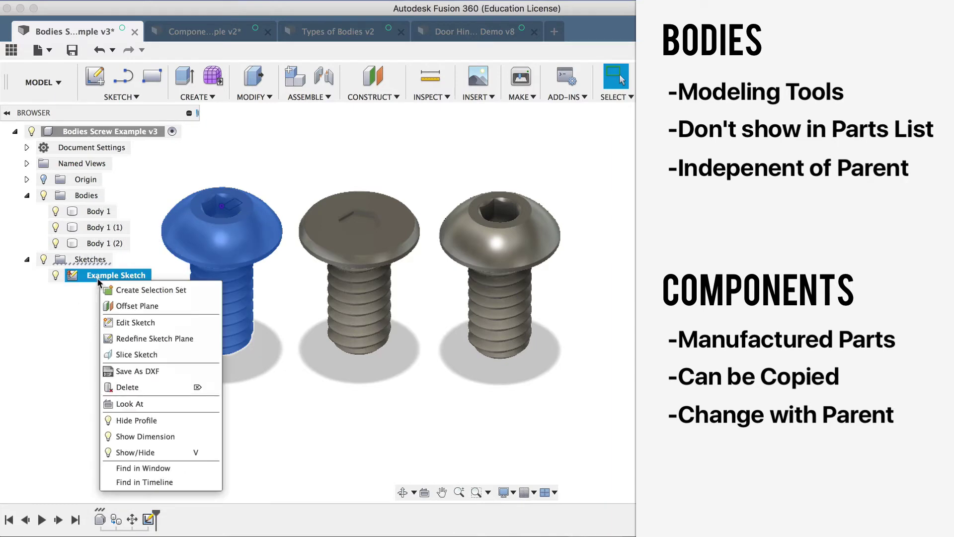
click(47, 326)
right_click(89, 212)
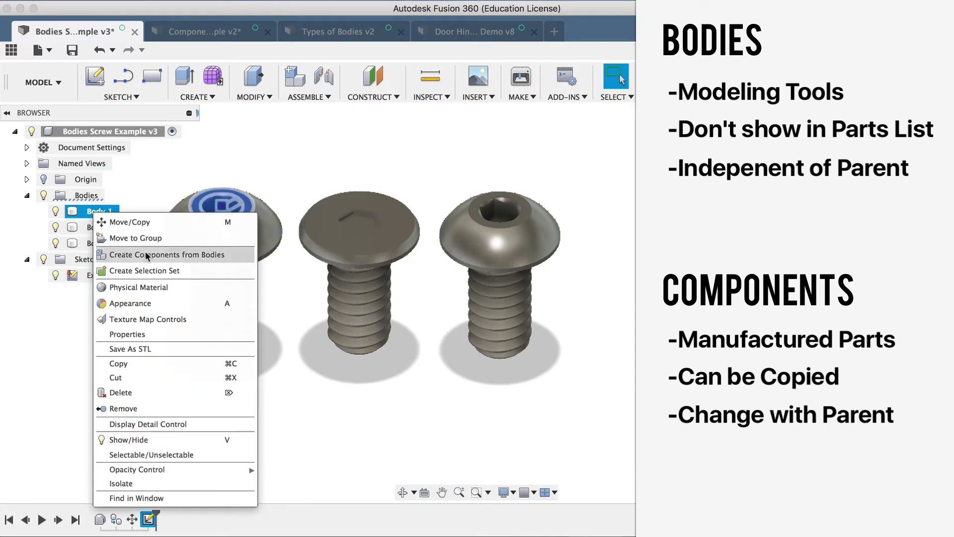
click(194, 159)
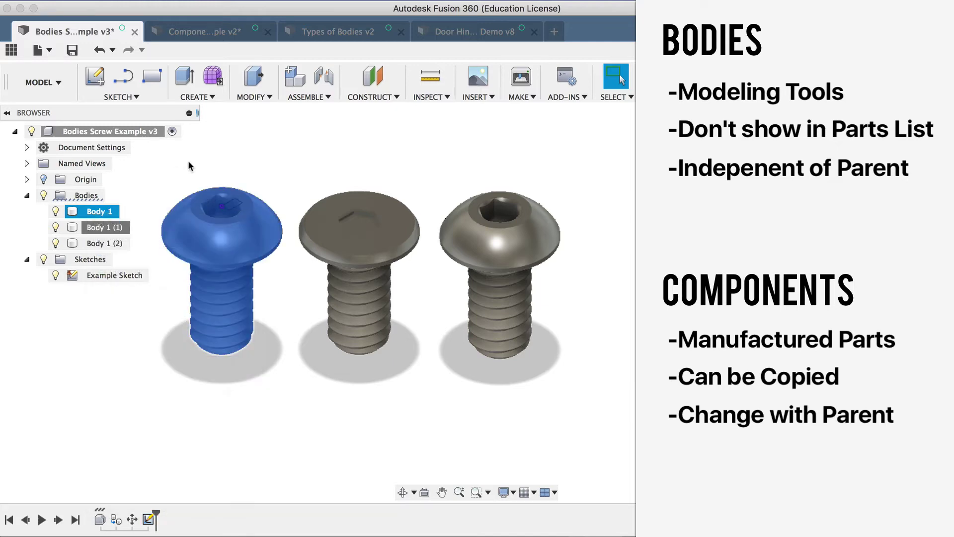
click(181, 168)
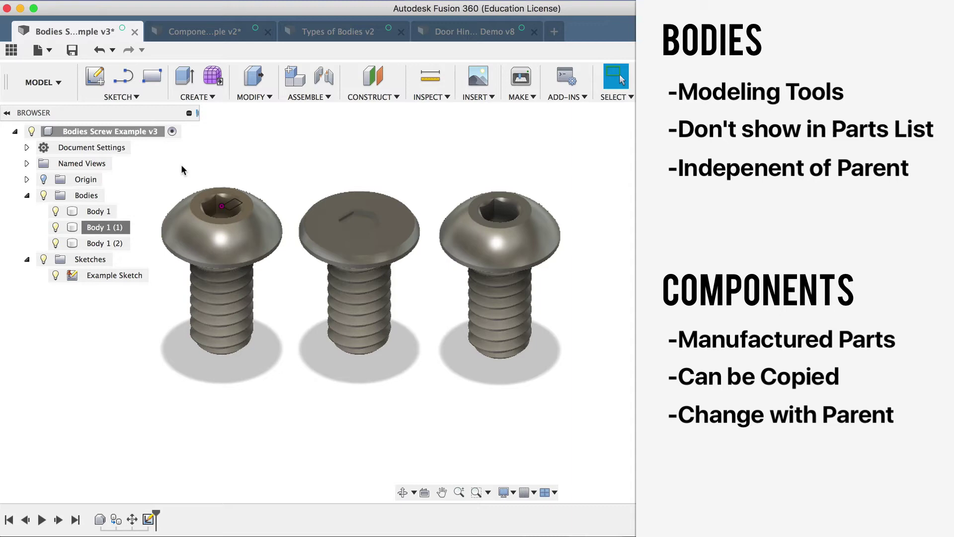
In Types of Bodies v2, inspect the Solid/Surface, Sculpt and Mesh bodies in turn
click(333, 31)
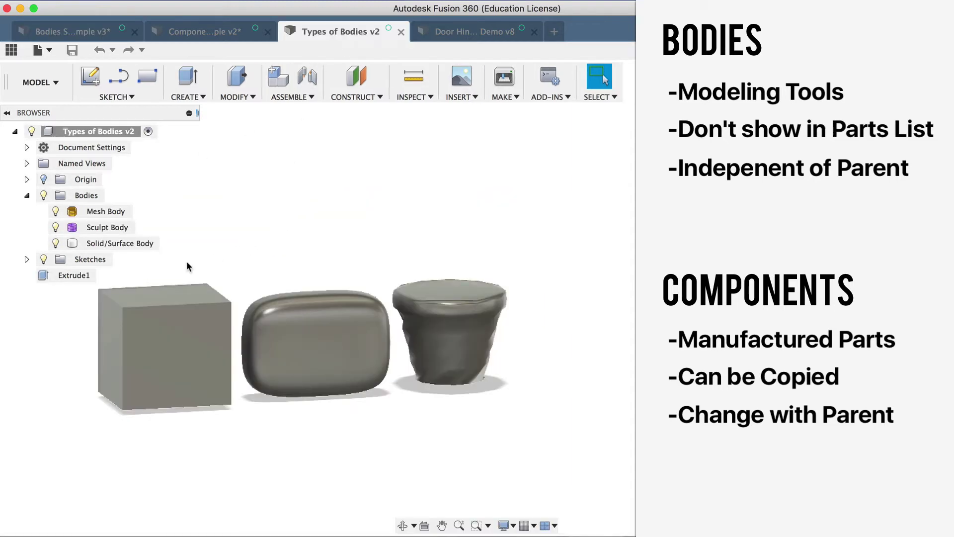
click(116, 245)
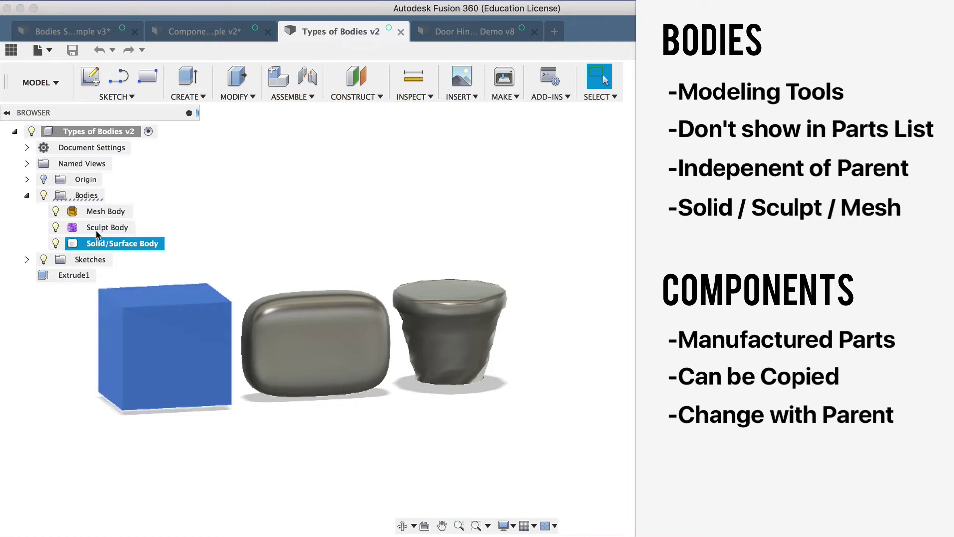
click(82, 228)
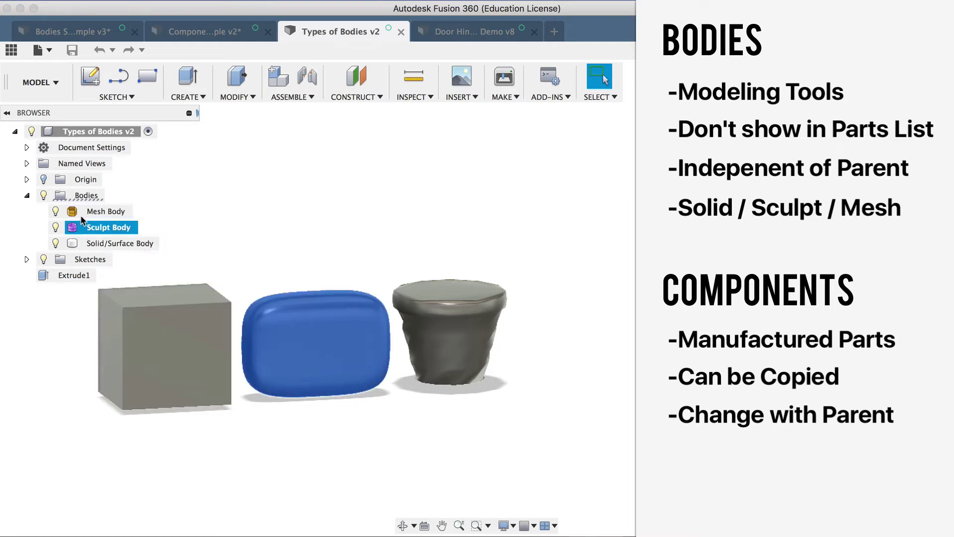
click(82, 212)
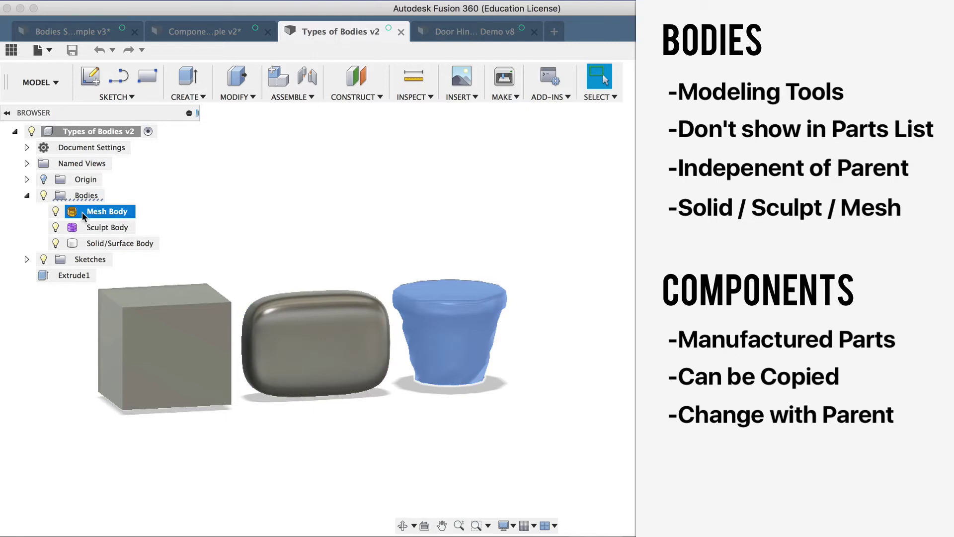
click(238, 199)
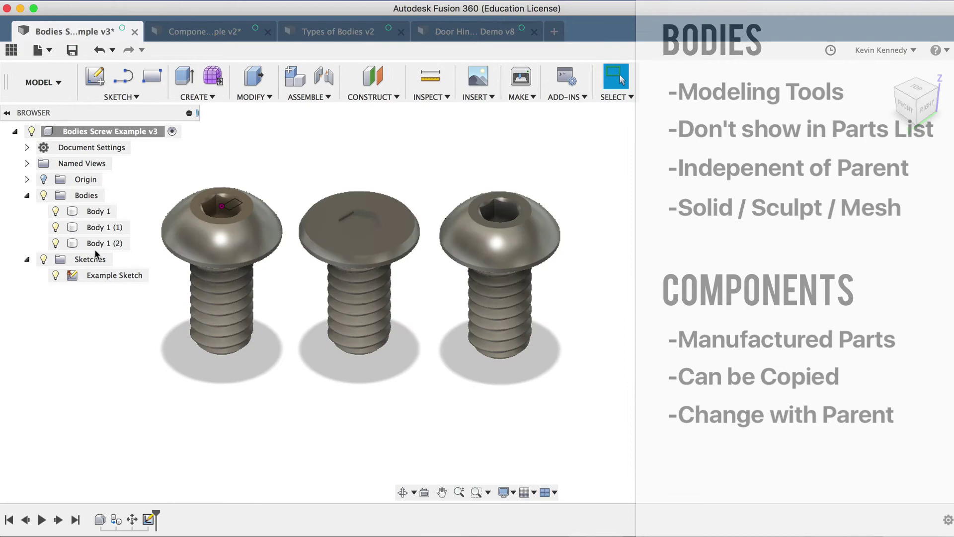
Try converting Body 1 into a component with the New Component command
right_click(91, 214)
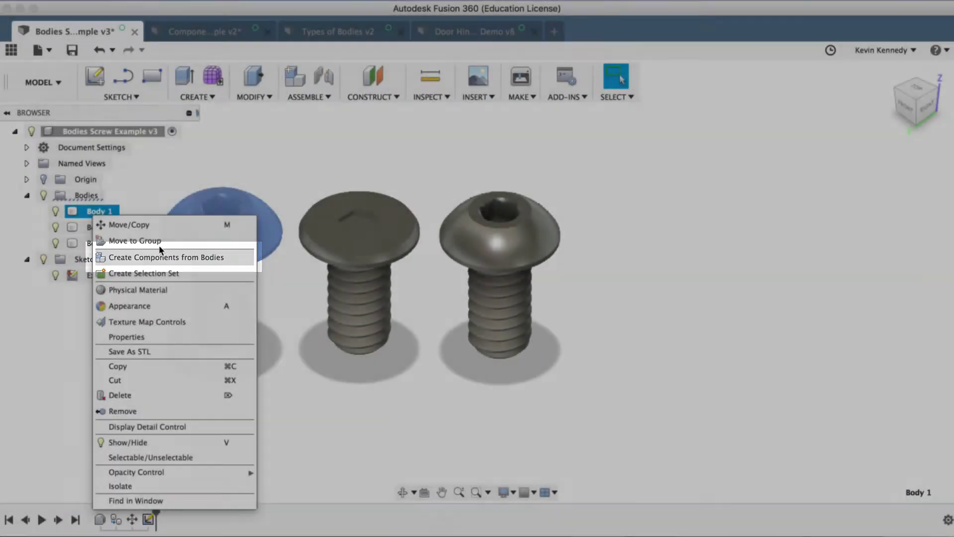
click(251, 152)
click(306, 97)
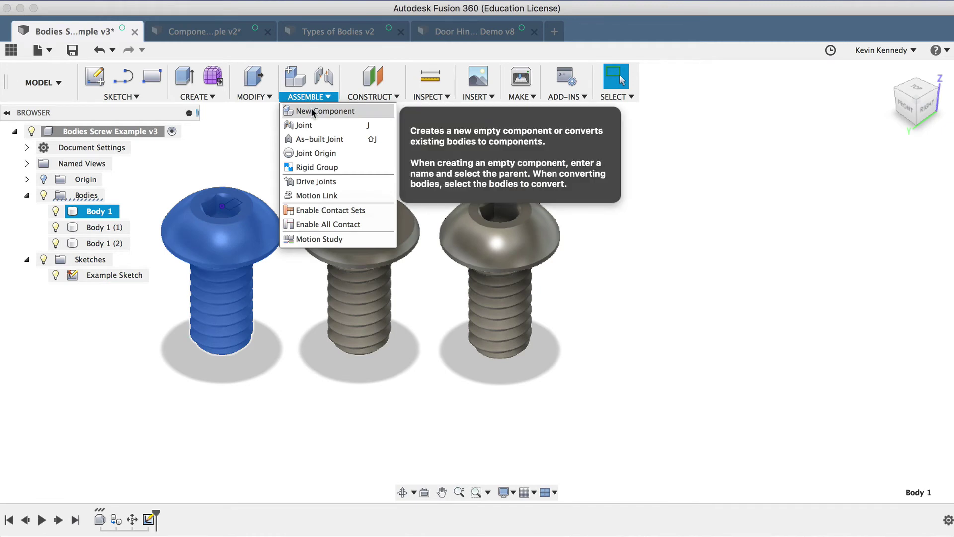
click(312, 111)
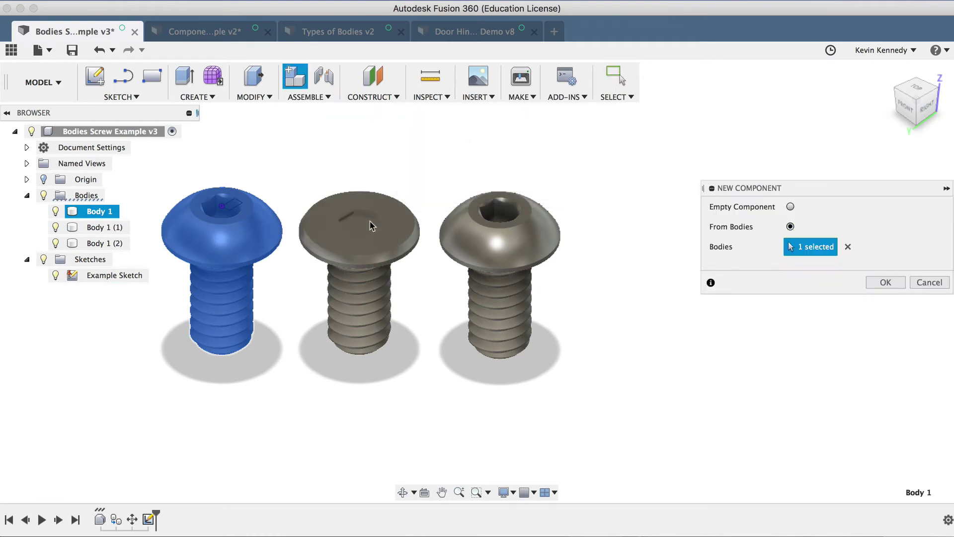
click(886, 283)
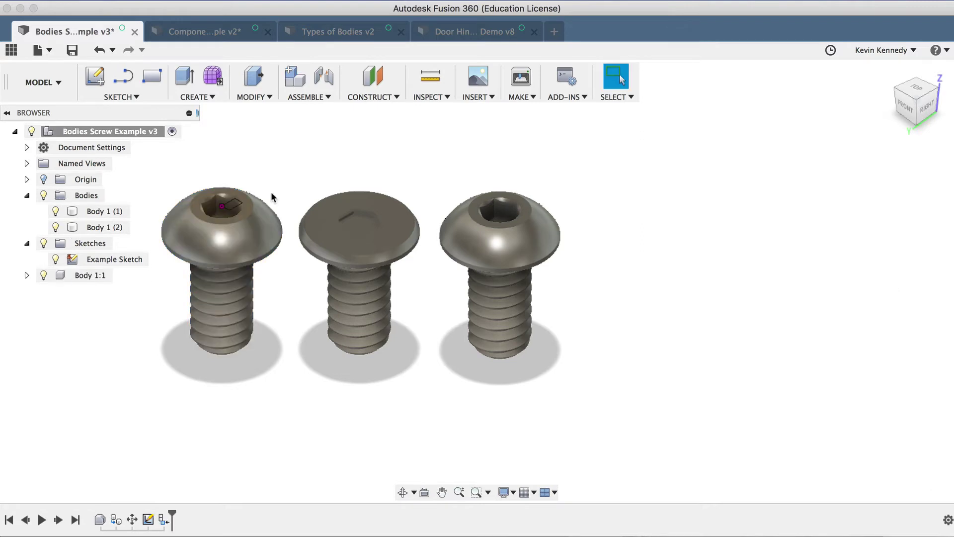
Create components From Bodies using Body 1 and Body 1 (1)
click(305, 97)
click(298, 112)
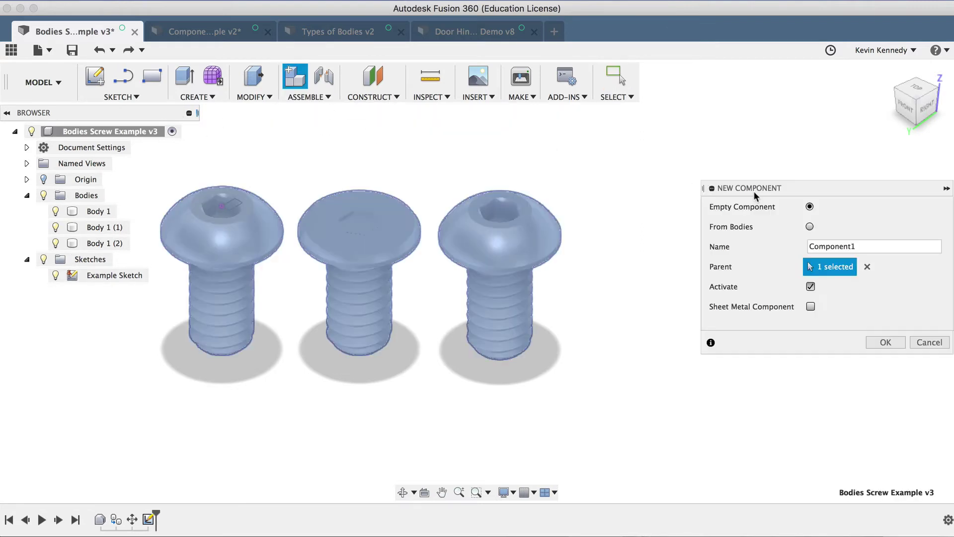
click(809, 227)
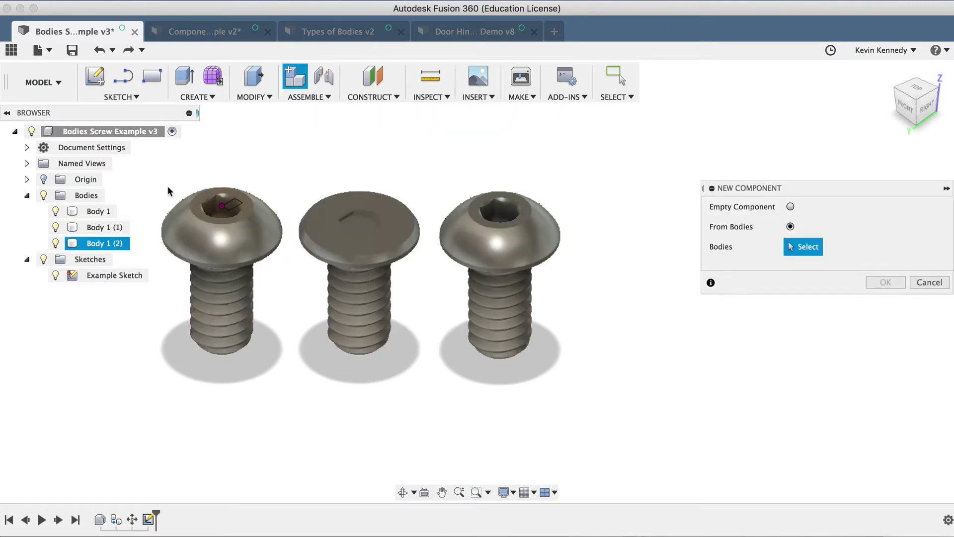
click(95, 211)
click(97, 229)
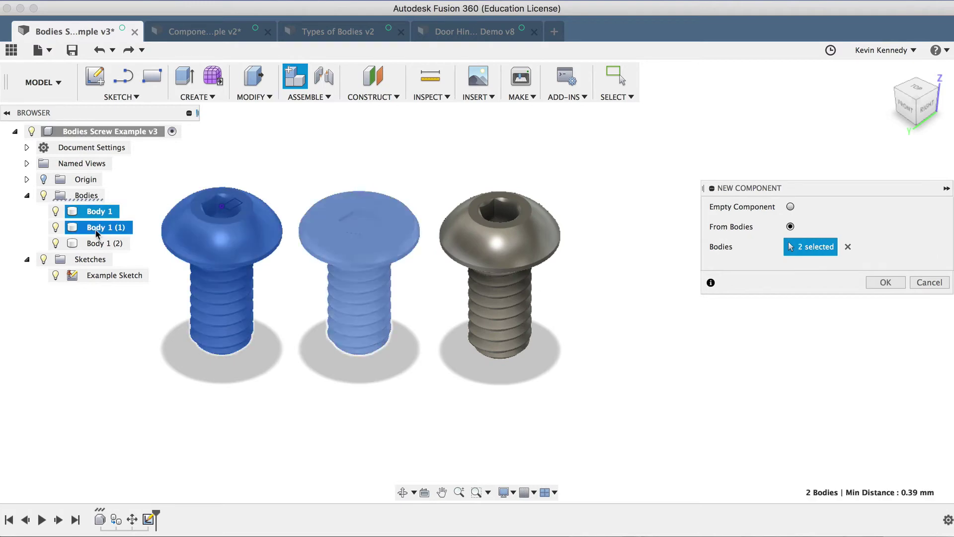
click(886, 282)
click(80, 260)
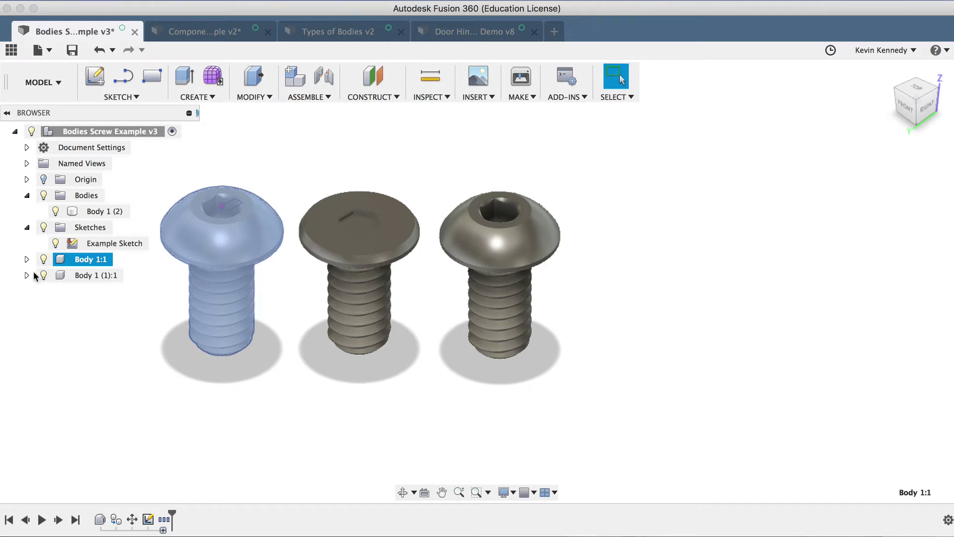
Rename the Body 1:1 component to 'Screw Full'
click(70, 292)
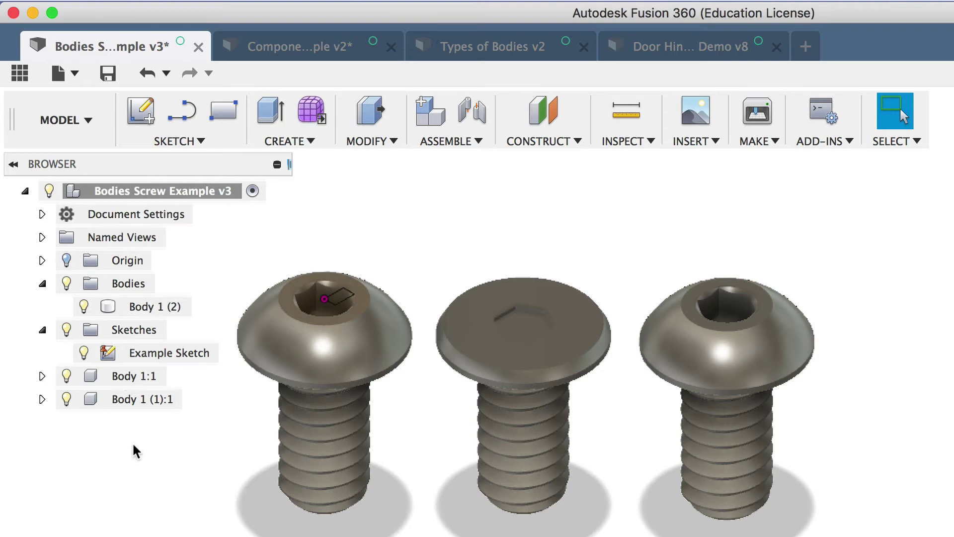
click(128, 378)
double_click(127, 378)
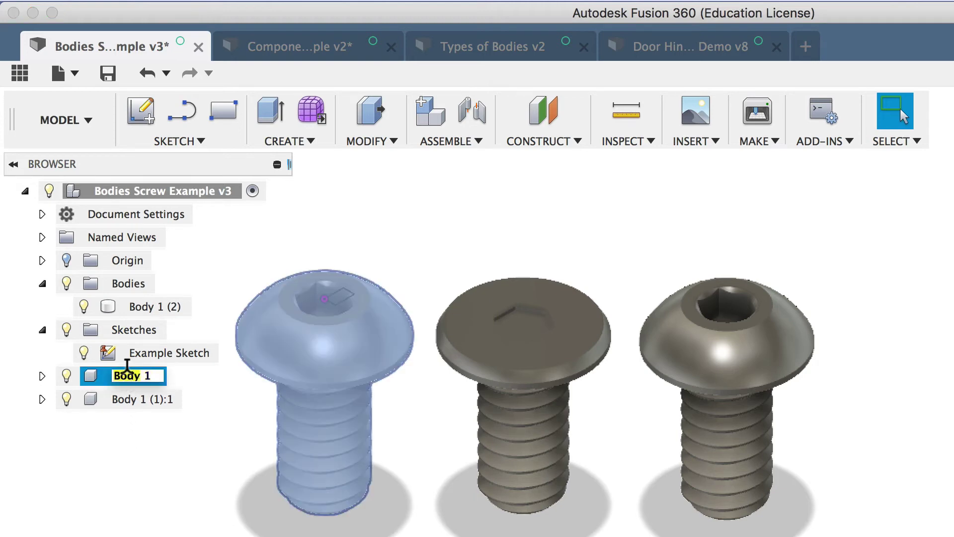
text(Screw)
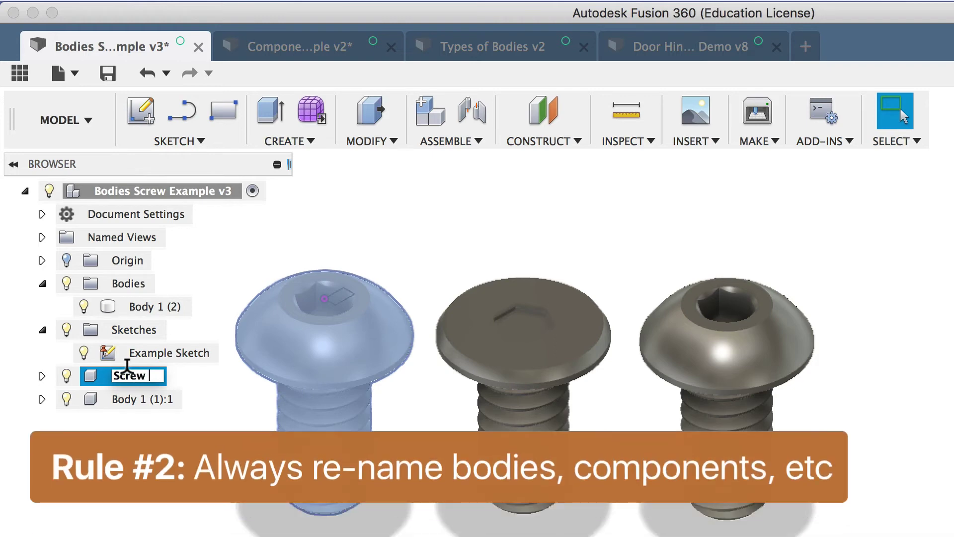
text( Full)
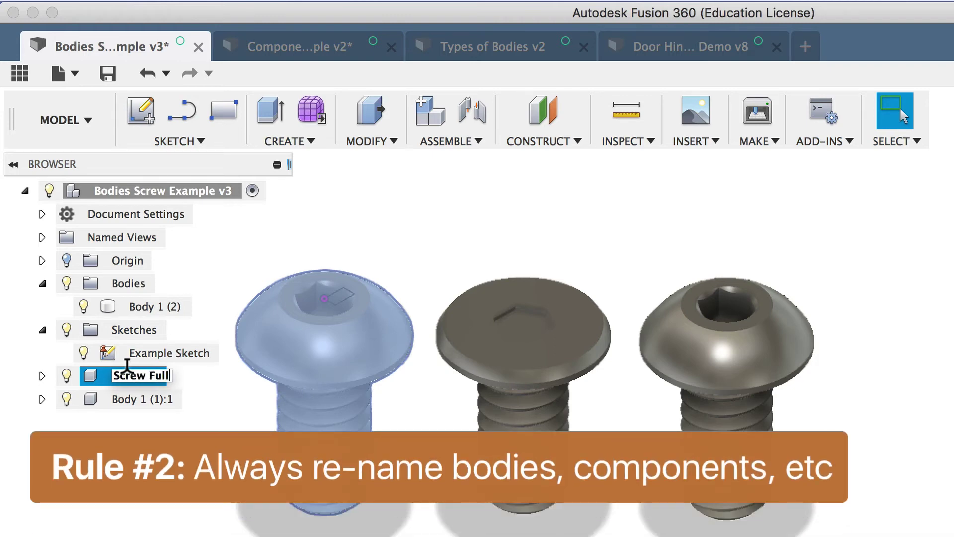
key(Return)
click(115, 411)
Rename the Body 1 (1):1 component to 'Screw with Cut'
click(122, 399)
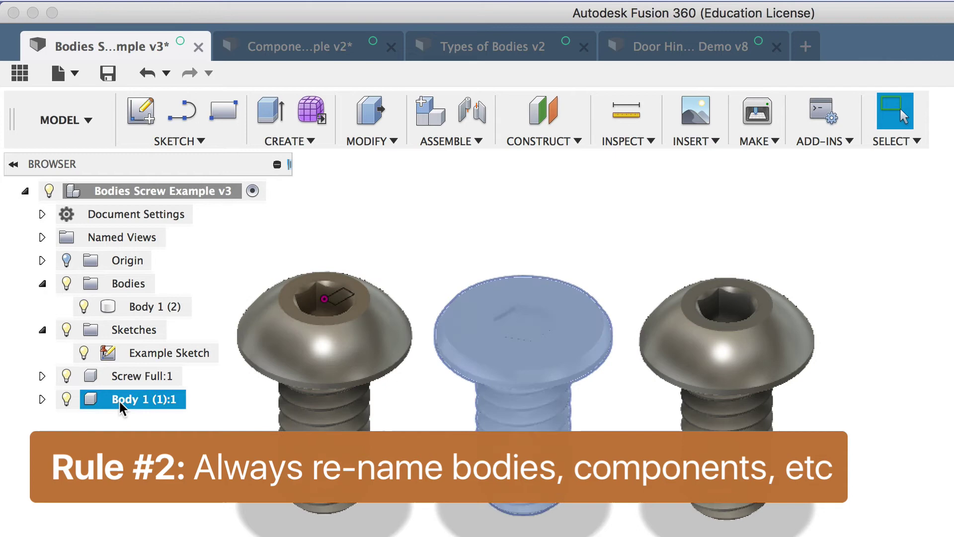
double_click(123, 399)
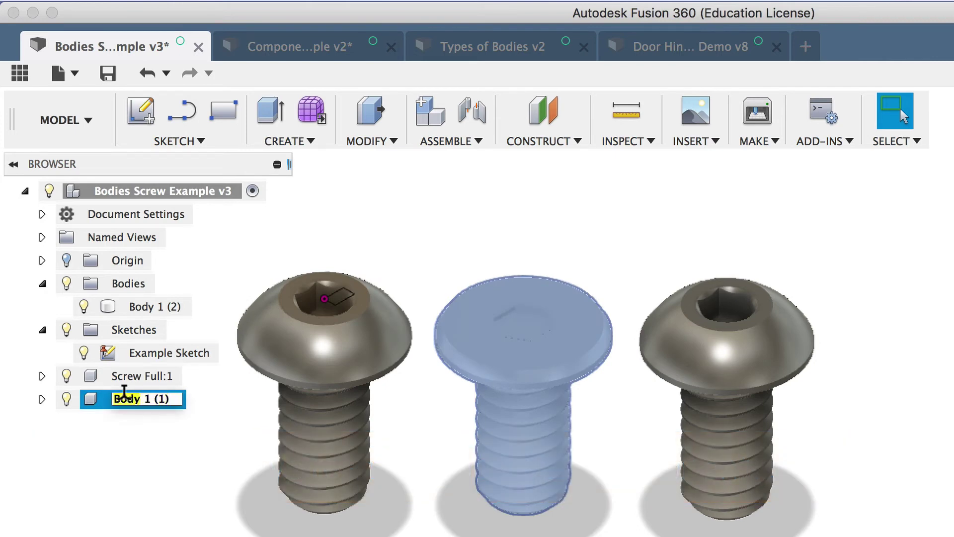
triple_click(123, 399)
text(Screw with Cut)
key(Return)
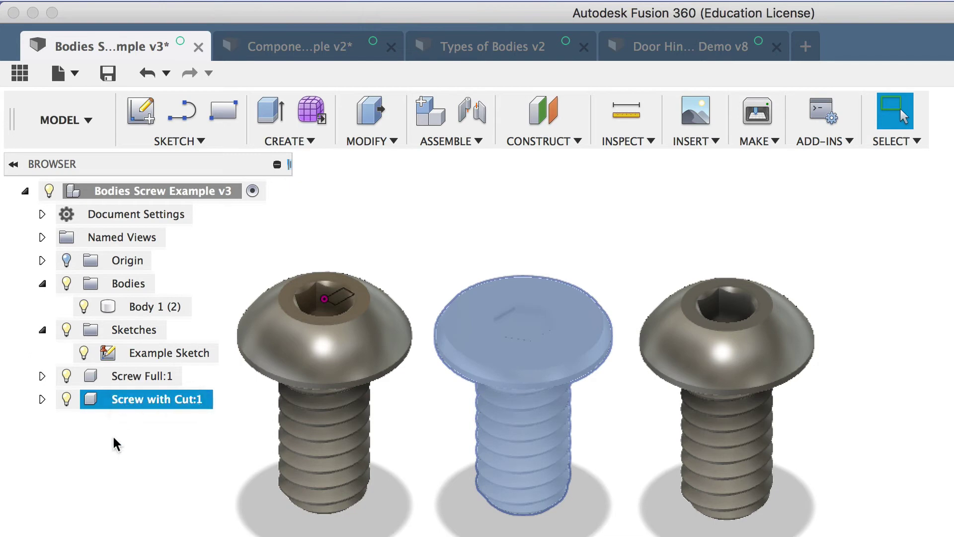
click(119, 462)
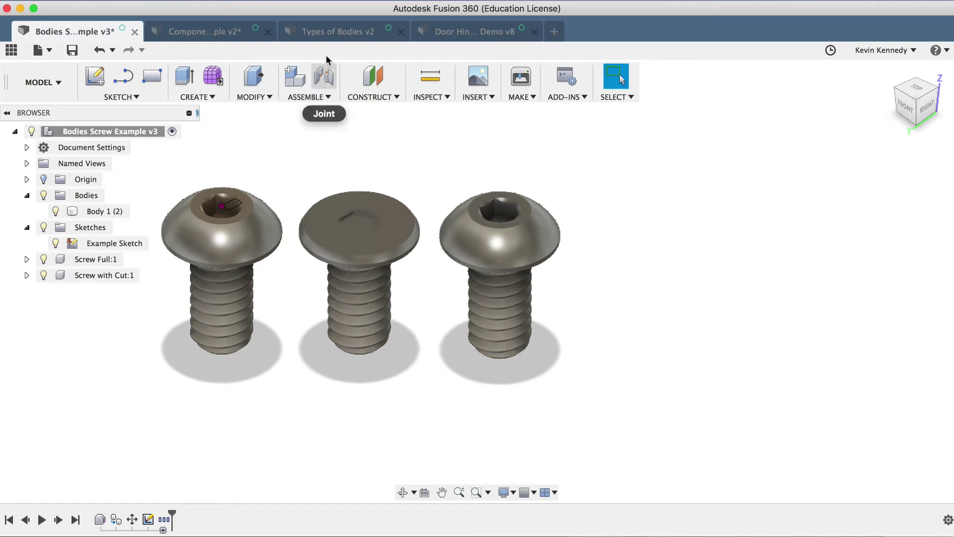
Switch to the Door Hinge Component Demo design and browse Left Wing's body and sketch folders
click(452, 31)
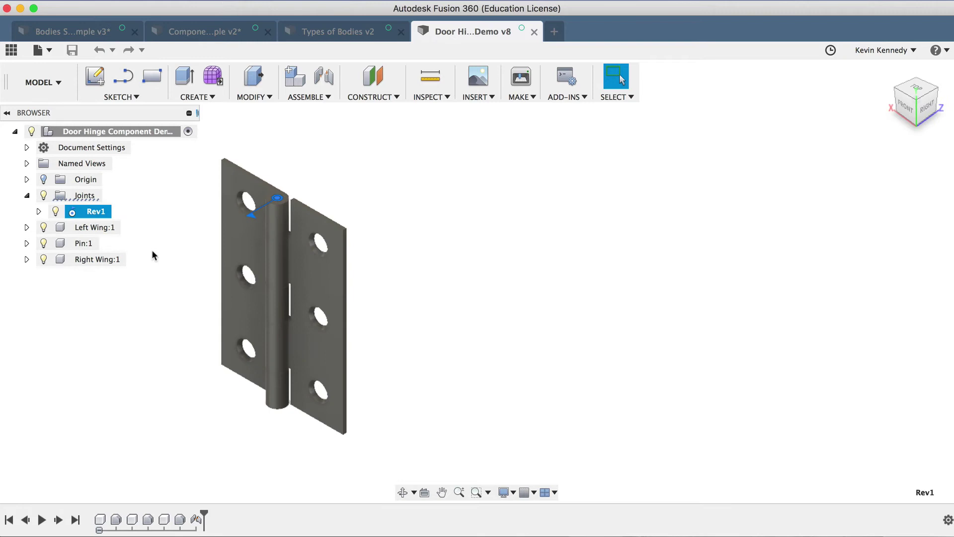
click(27, 227)
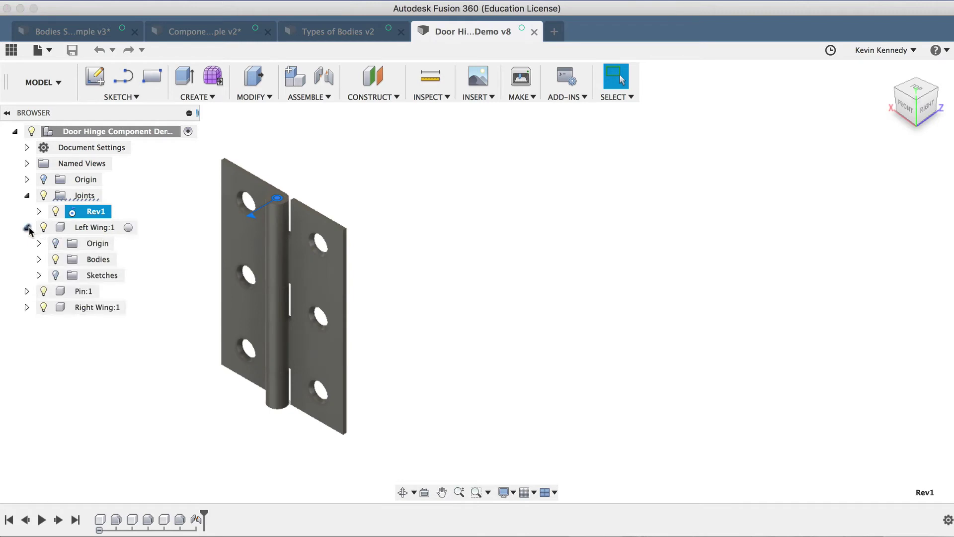
click(39, 259)
click(39, 292)
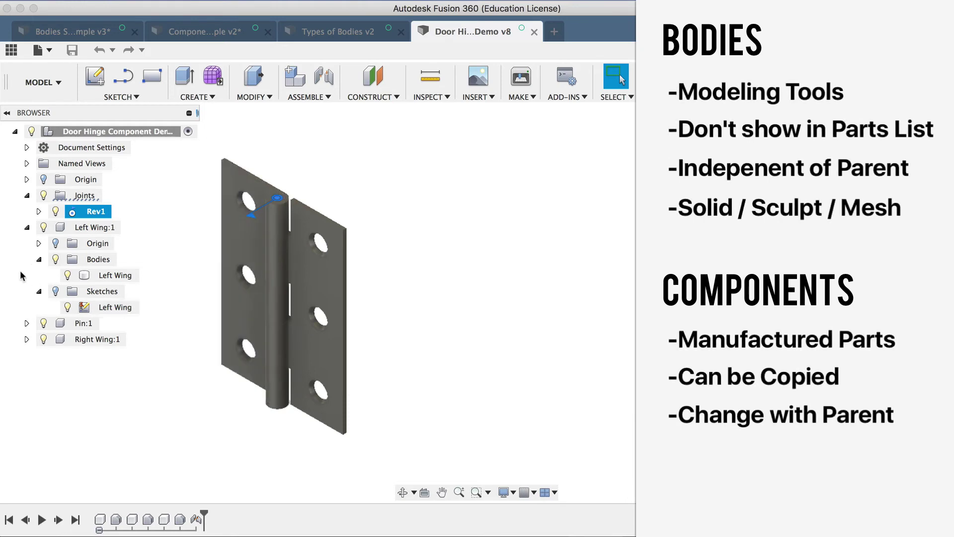
click(40, 291)
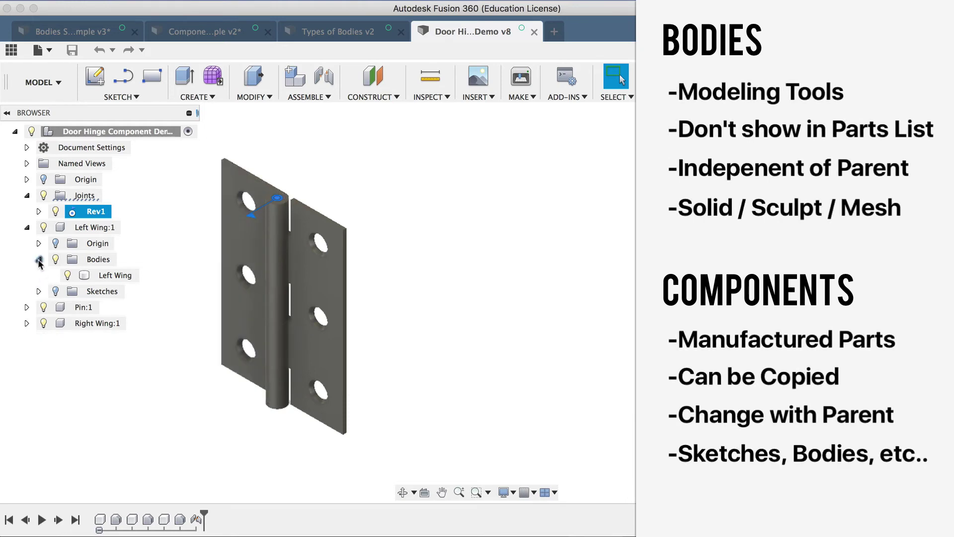
click(39, 259)
click(27, 228)
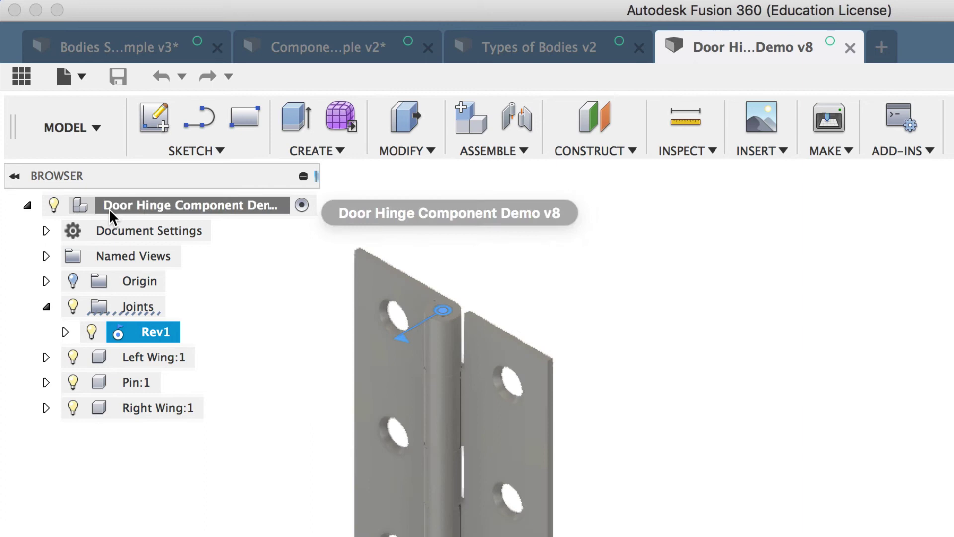
Highlight the whole hinge and the Left Wing component, then reveal the Left Wing body
click(109, 208)
click(109, 208)
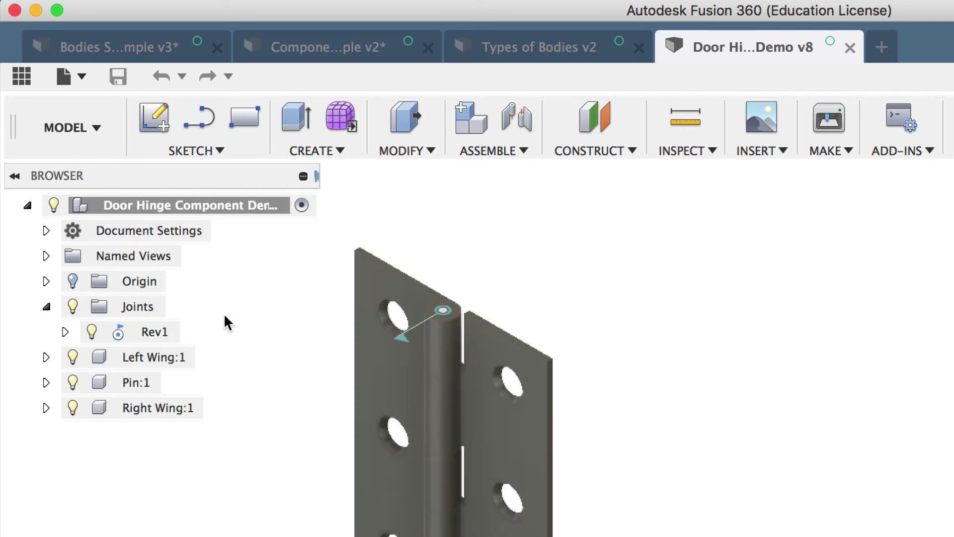
click(150, 349)
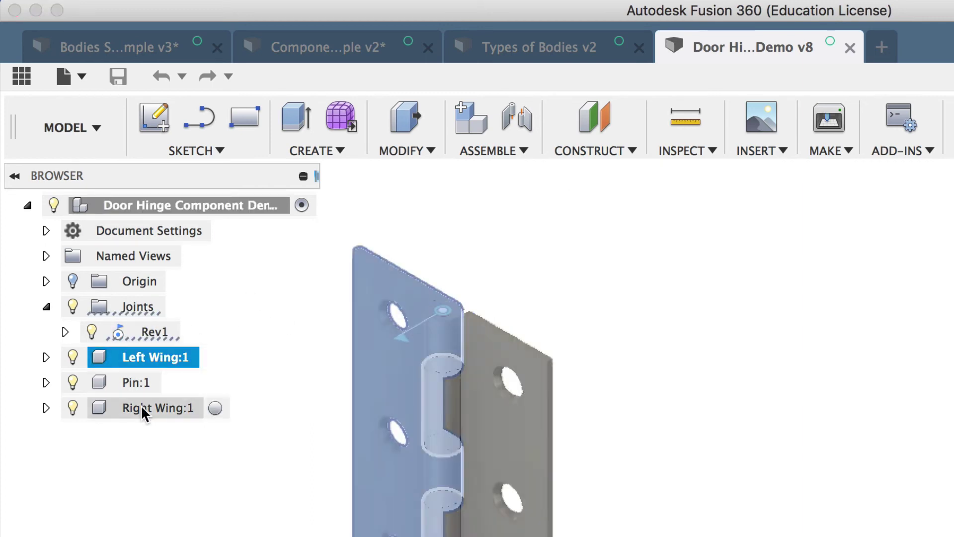
click(149, 453)
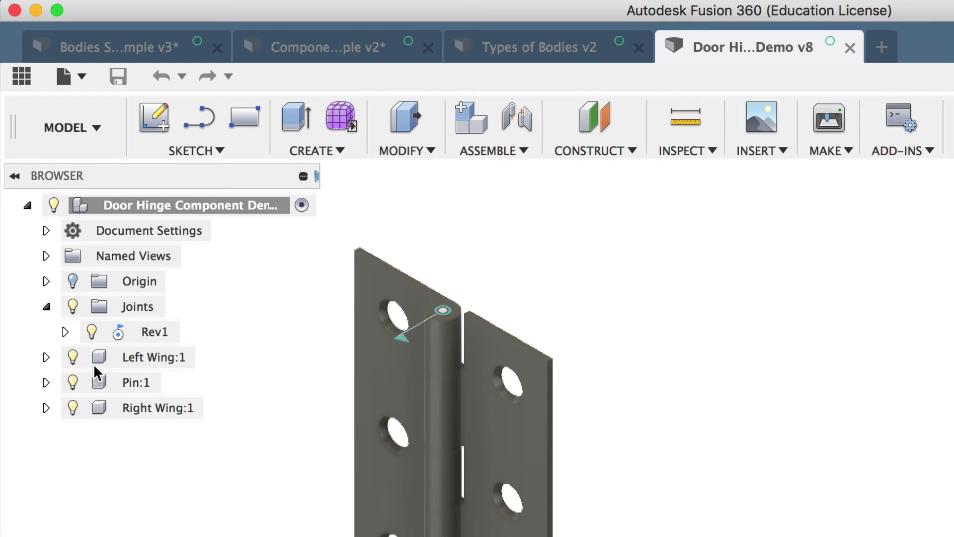
click(45, 356)
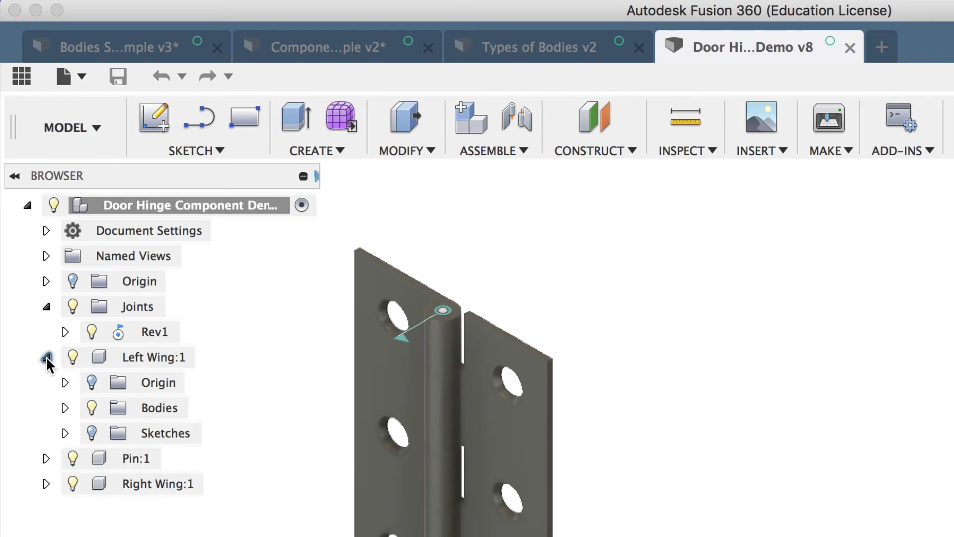
click(65, 408)
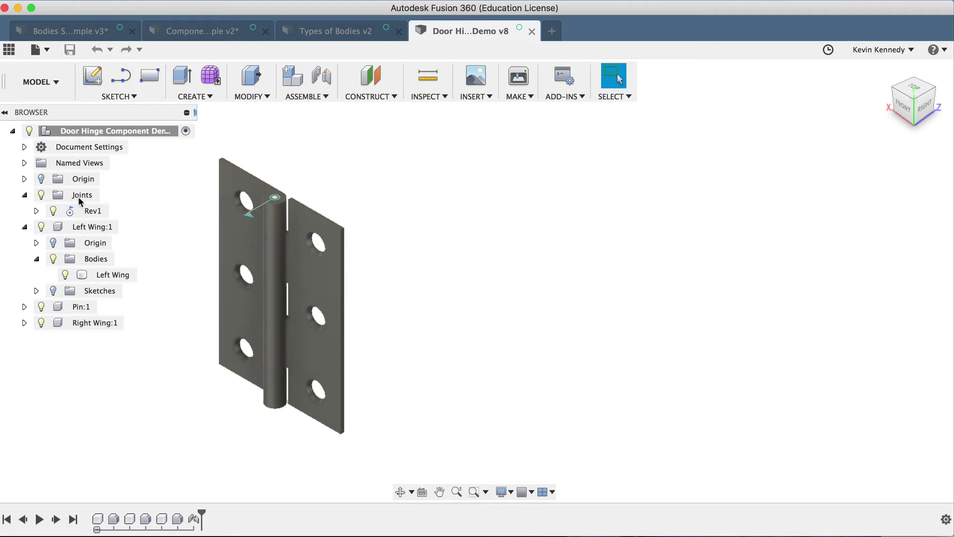
click(301, 96)
right_click(91, 211)
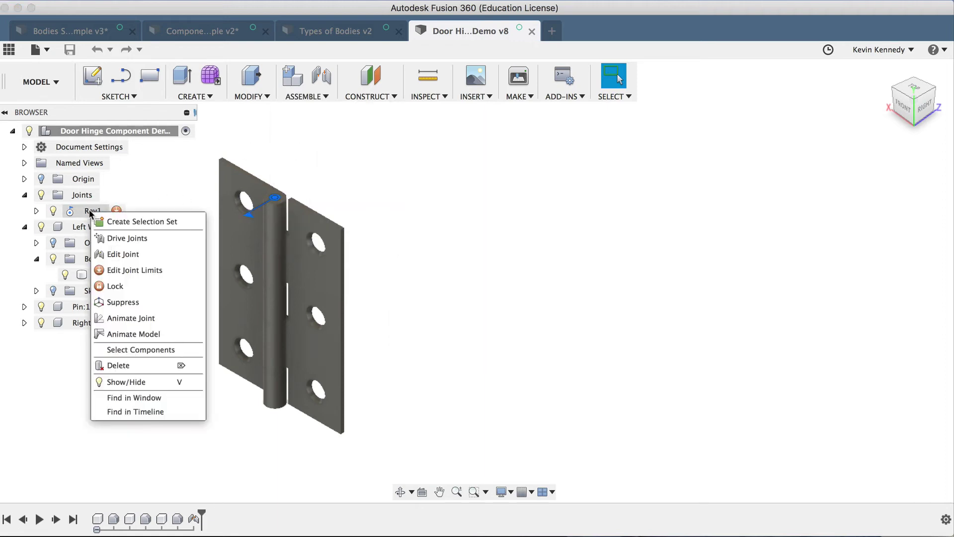
click(156, 333)
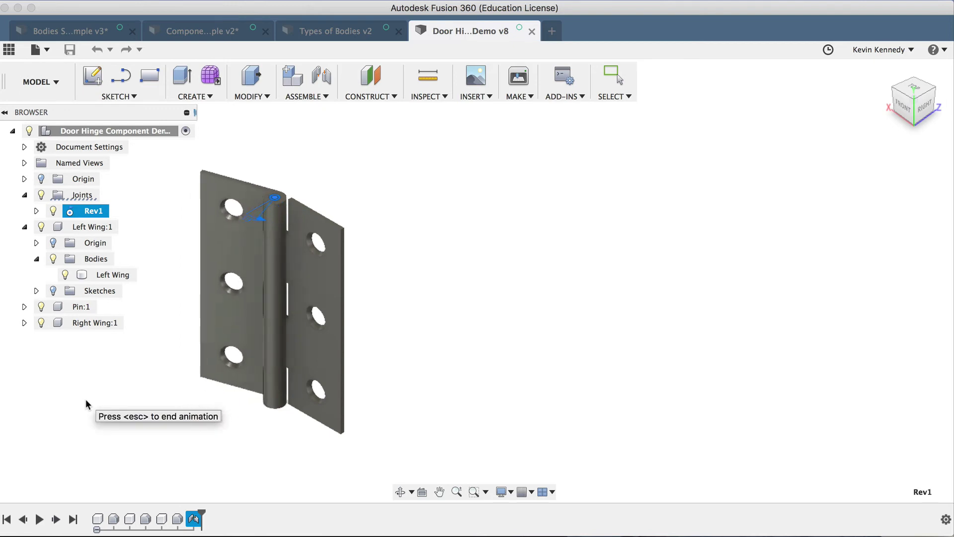
key(Escape)
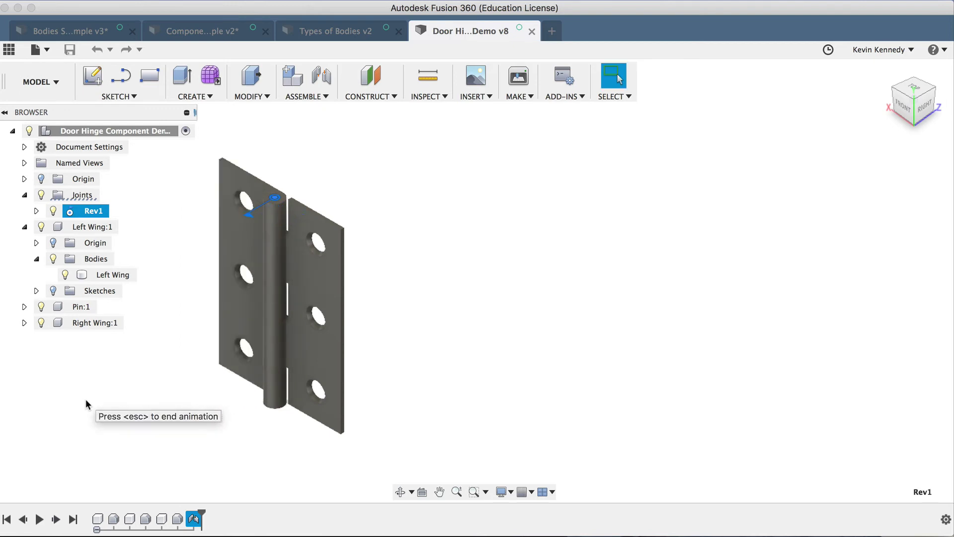
click(117, 396)
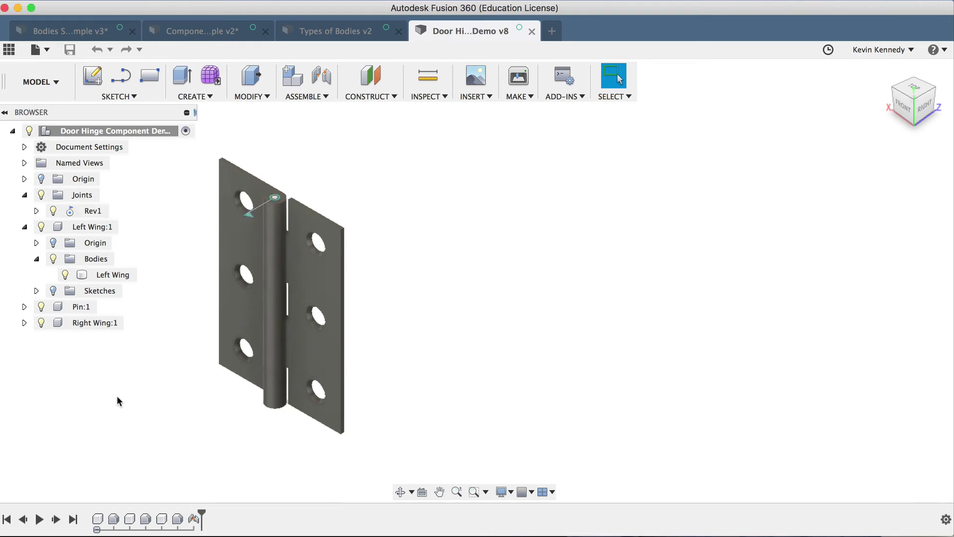
Select Left Wing:1 in the browser and make it the active component
click(108, 228)
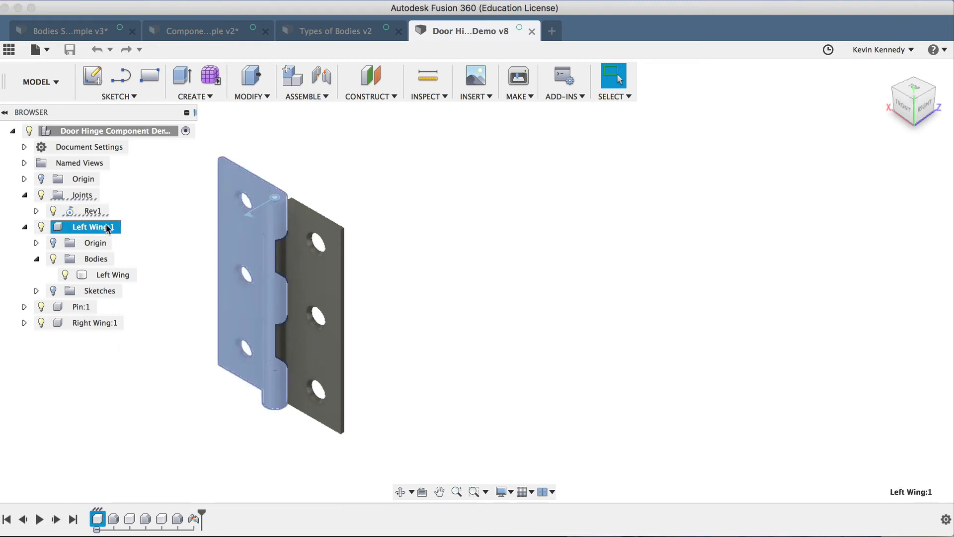
click(141, 241)
click(110, 227)
click(128, 226)
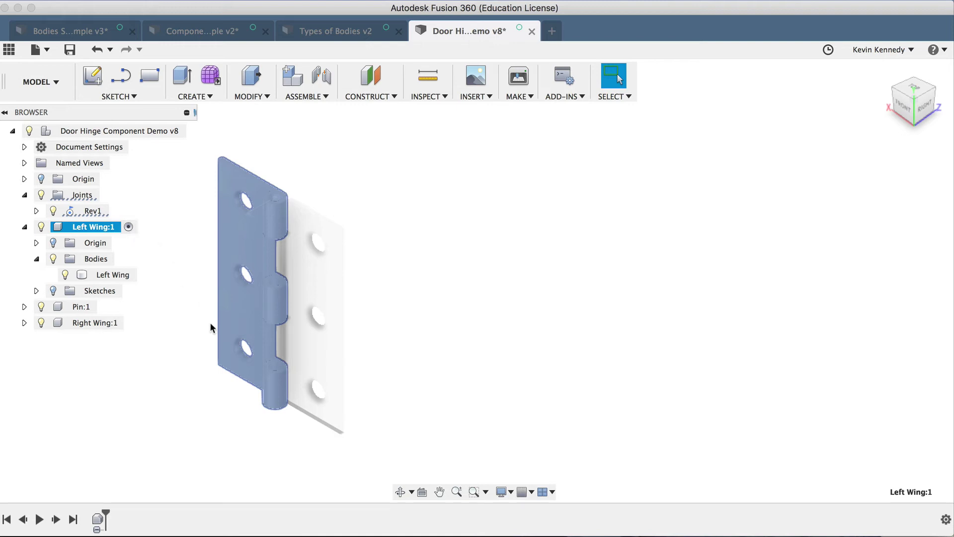
scroll(213, 323, up, 2)
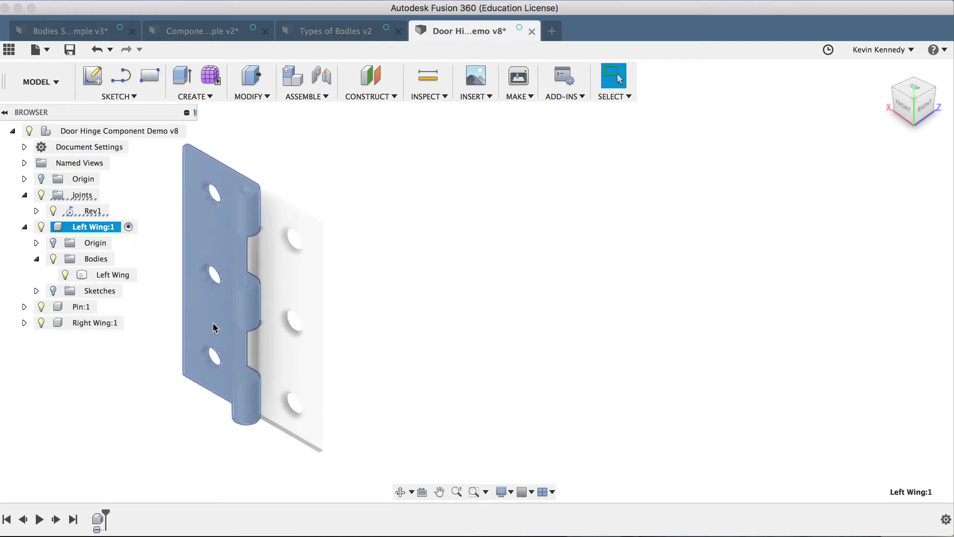
click(156, 373)
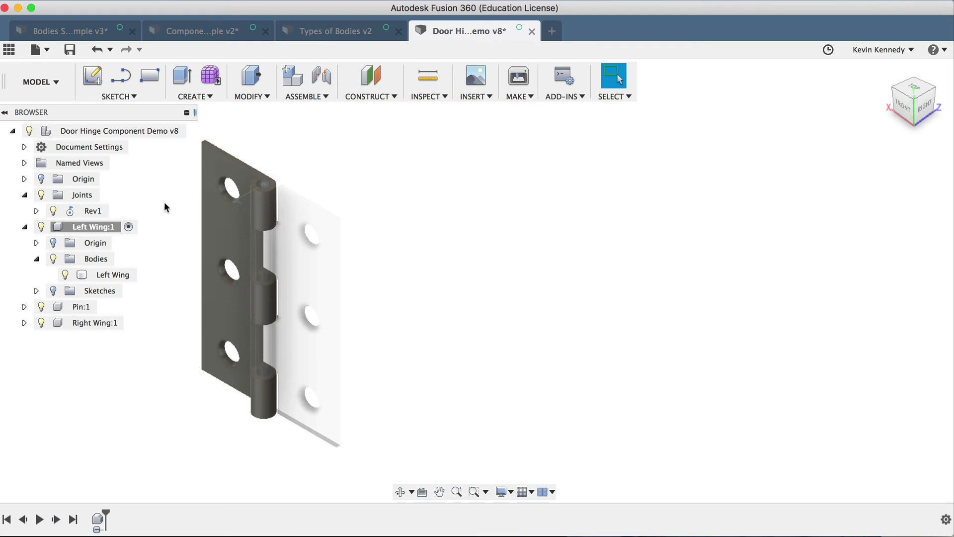
Reactivate the top-level hinge design and paste a copy of Left Wing:1 beside the hinge
right_click(178, 130)
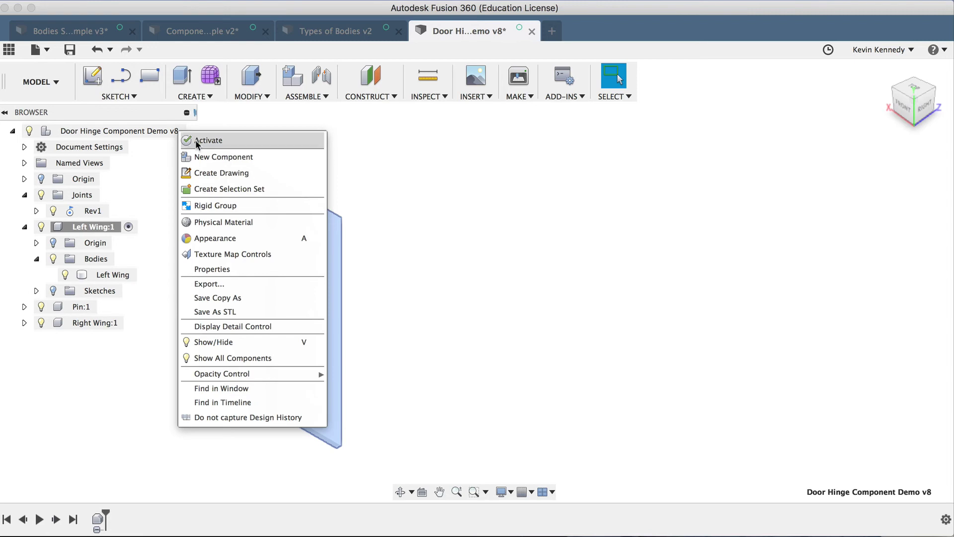
click(209, 140)
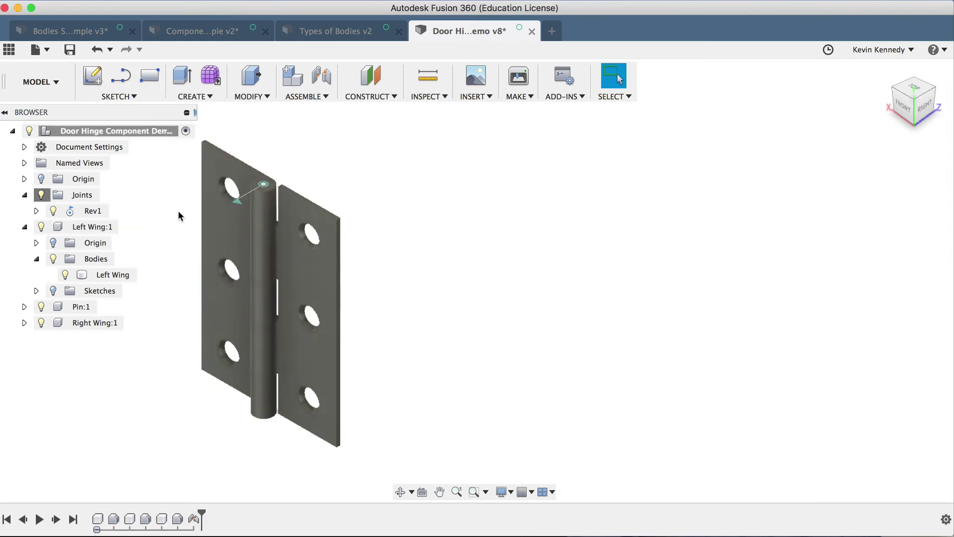
right_click(95, 233)
click(119, 248)
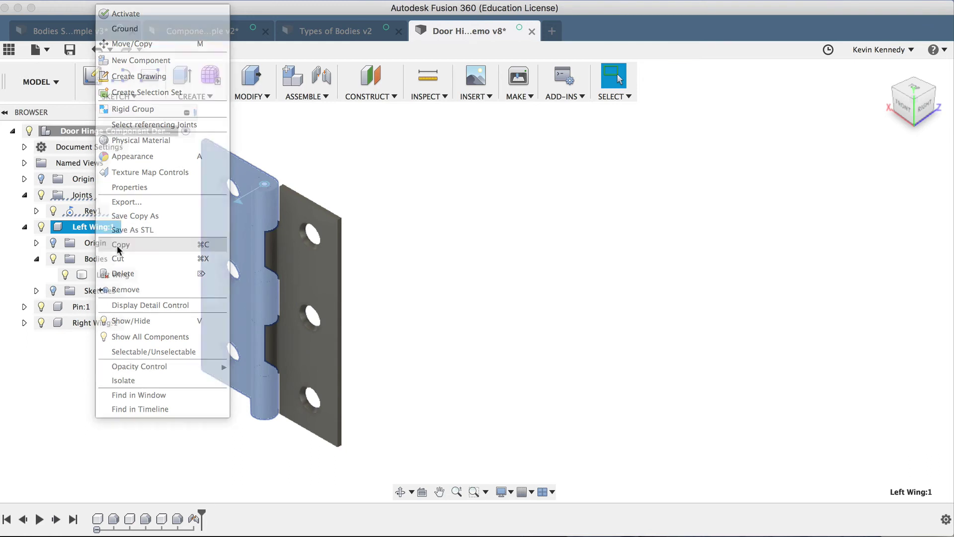
right_click(426, 221)
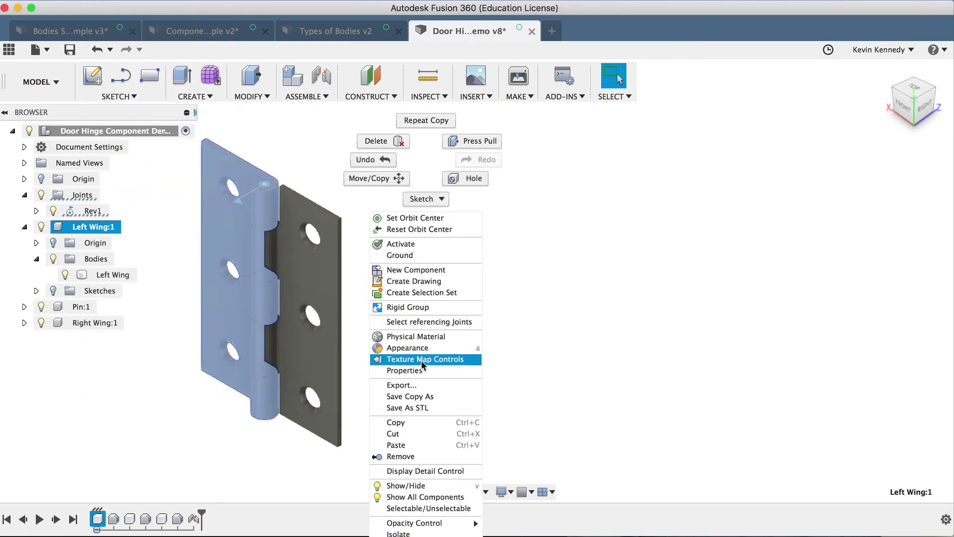
click(428, 444)
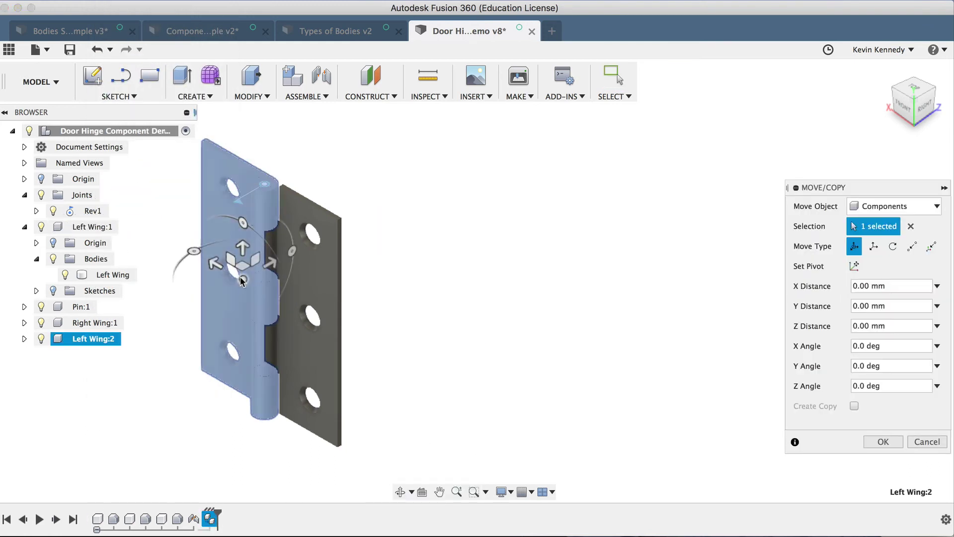
drag(241, 281, 455, 273)
click(883, 442)
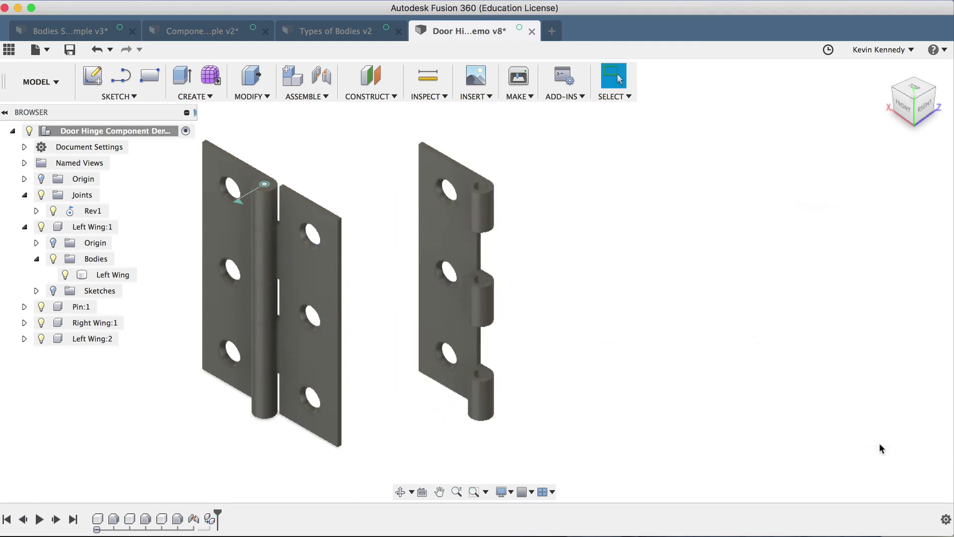
Try offsetting the left wing's front face, cancel it, and delete the Left Wing:2 copy
click(238, 339)
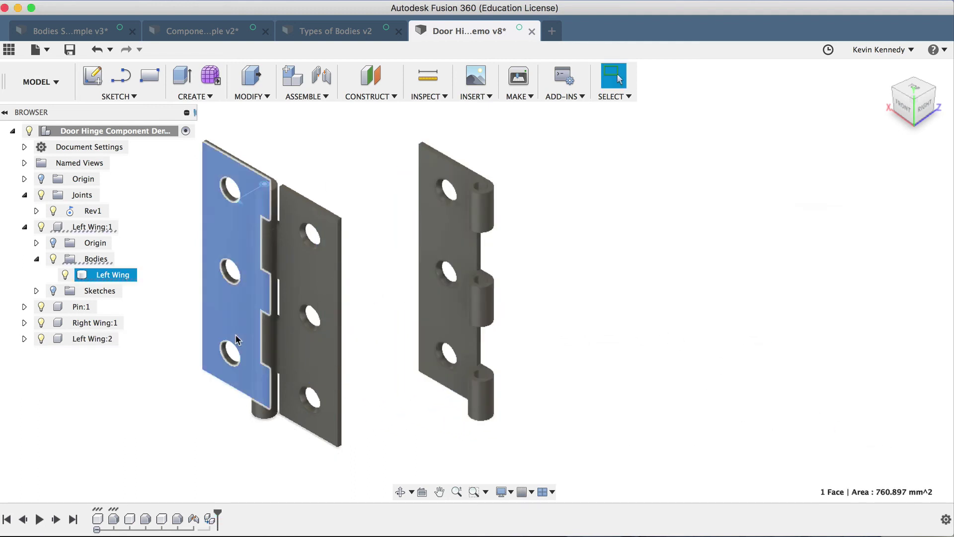
key(q)
mouse_move(223, 338)
mouse_down()
mouse_move(195, 348)
mouse_move(218, 345)
mouse_up()
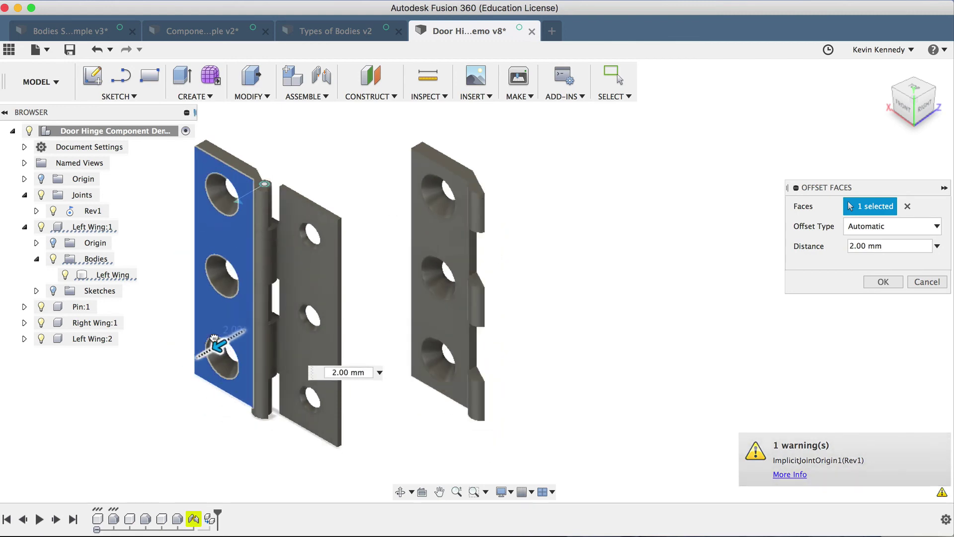
click(916, 284)
click(79, 339)
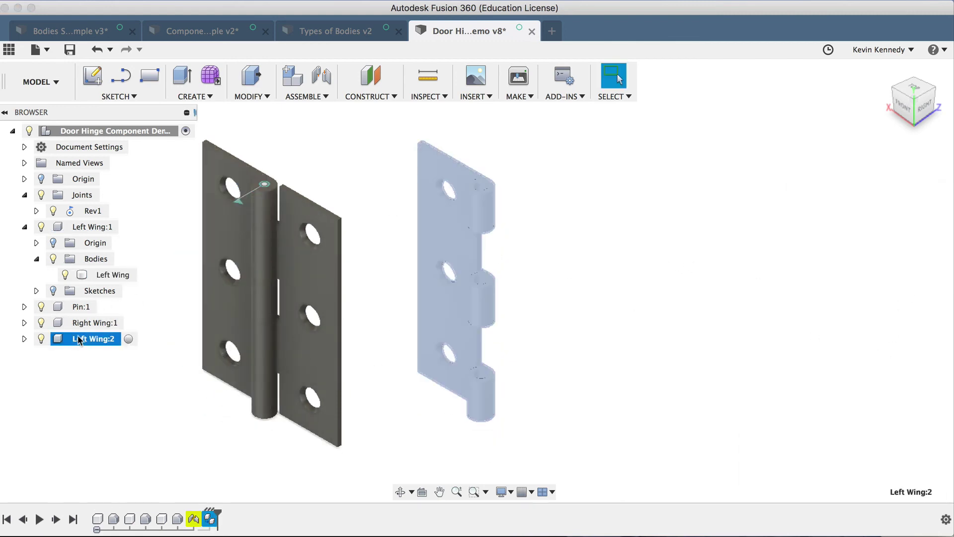
key(Delete)
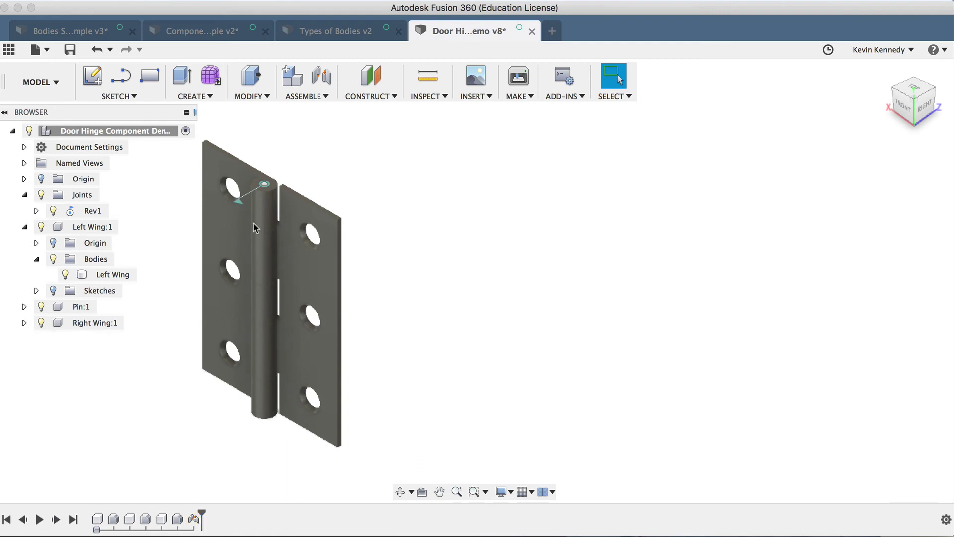
Start a new design and add an empty component named 'Left Wing'
click(552, 33)
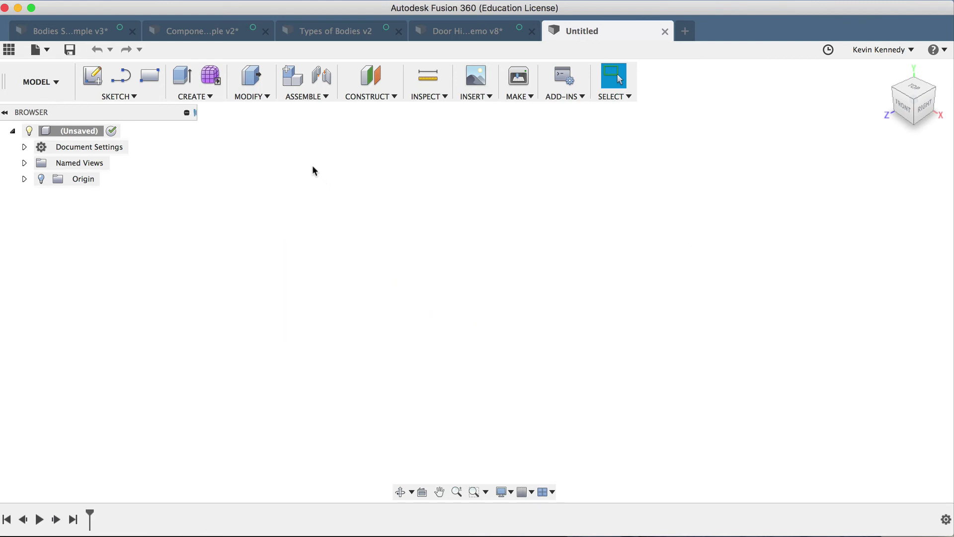
click(301, 96)
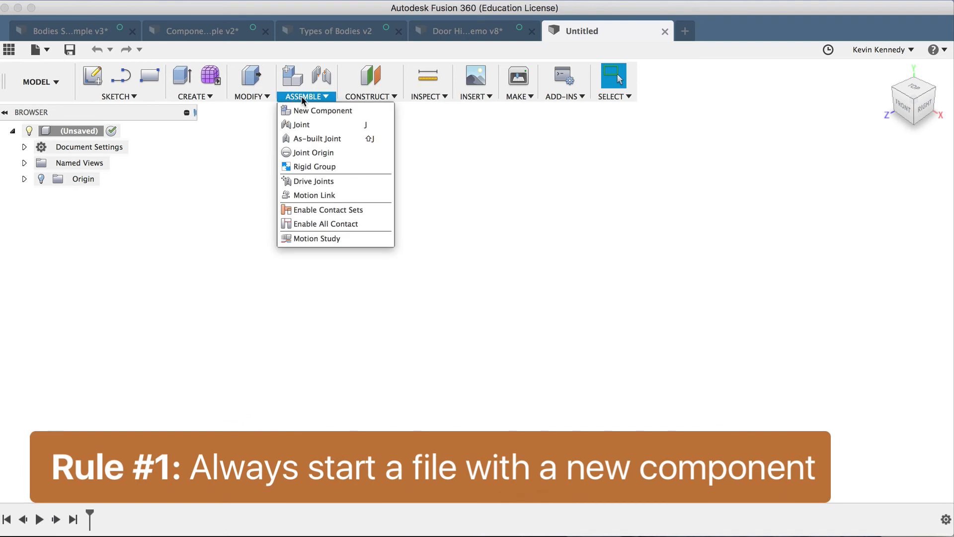
click(342, 114)
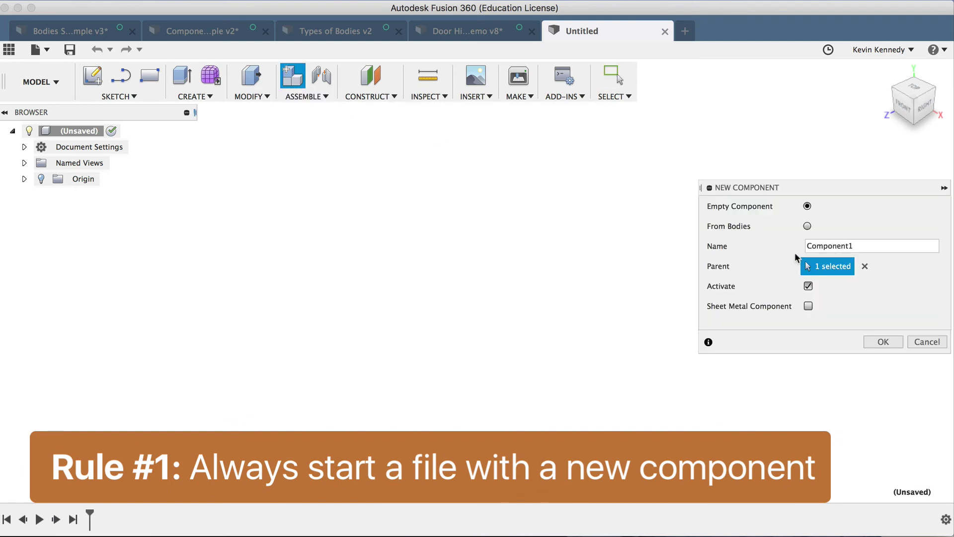
double_click(833, 248)
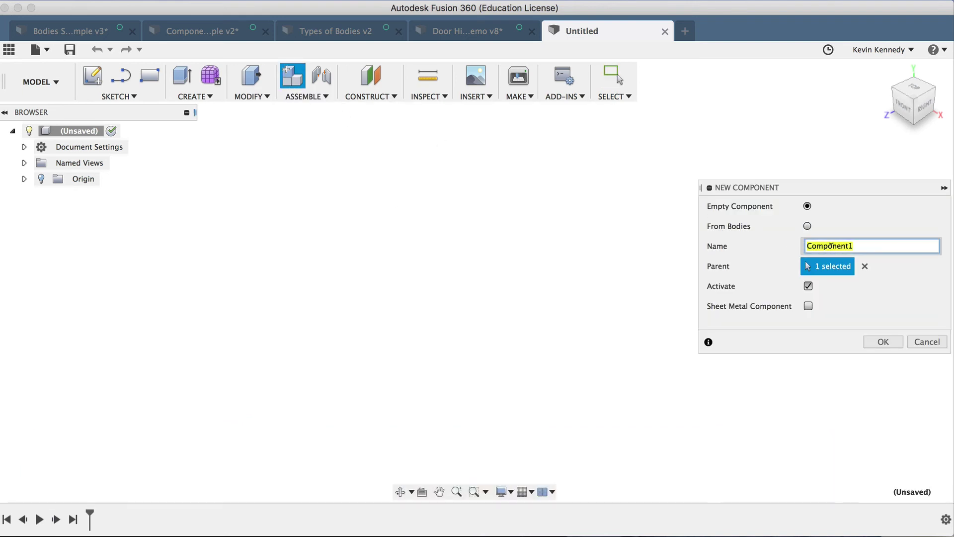
text(Left )
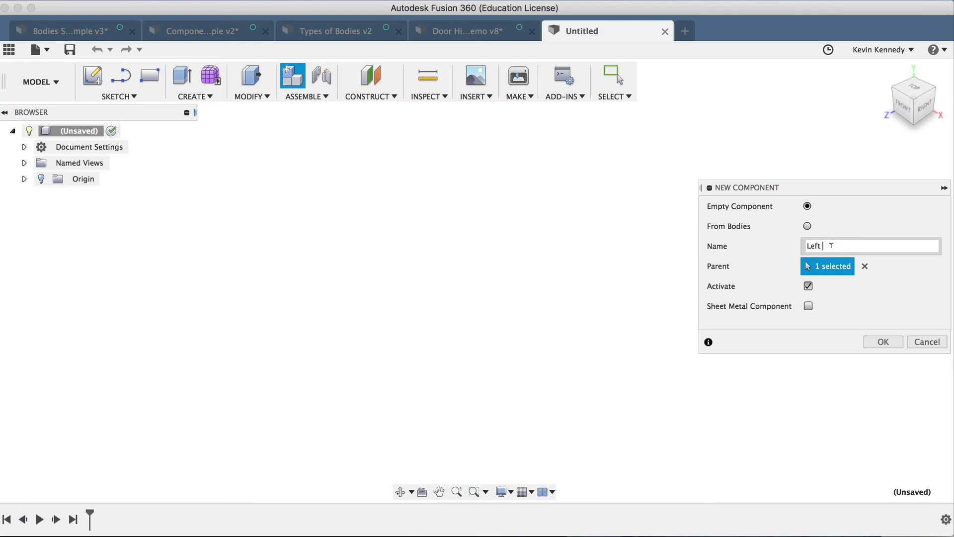
text(Wing)
key(Return)
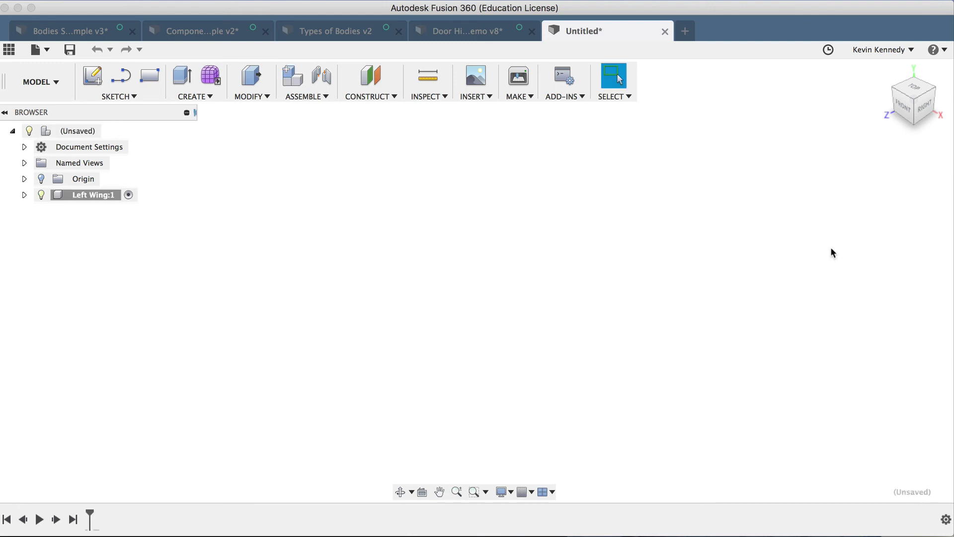
Reactivate the root and add a second empty component named 'Pin'
right_click(100, 132)
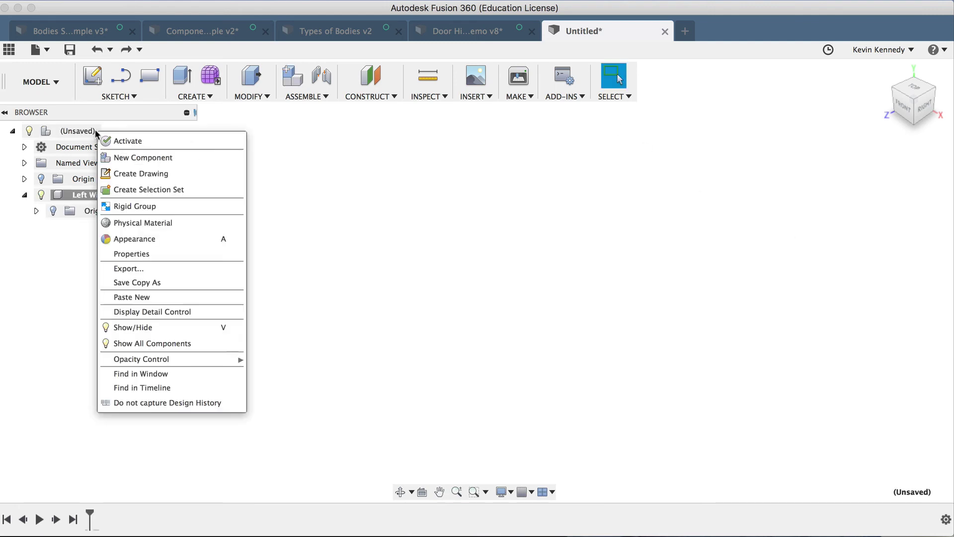
click(119, 141)
click(305, 97)
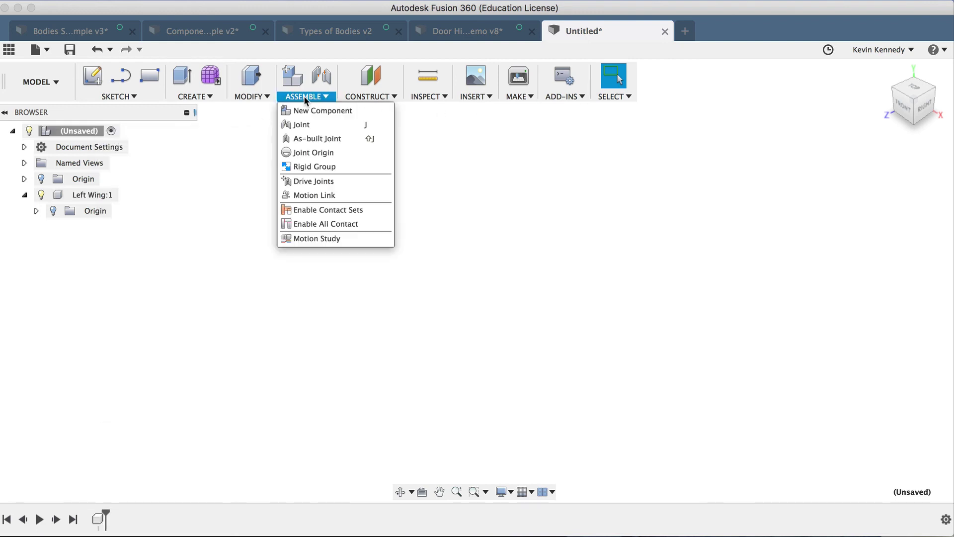
click(306, 111)
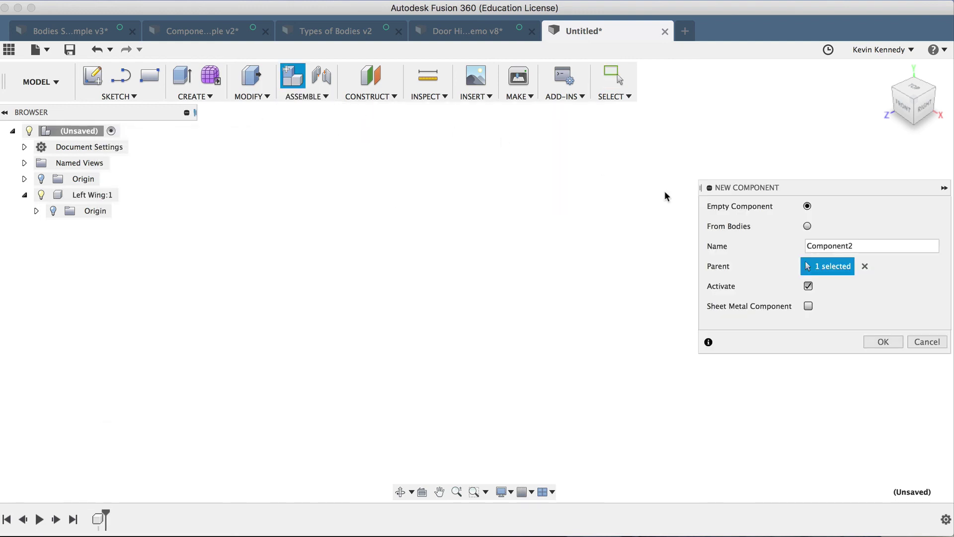
click(837, 246)
text(Pin)
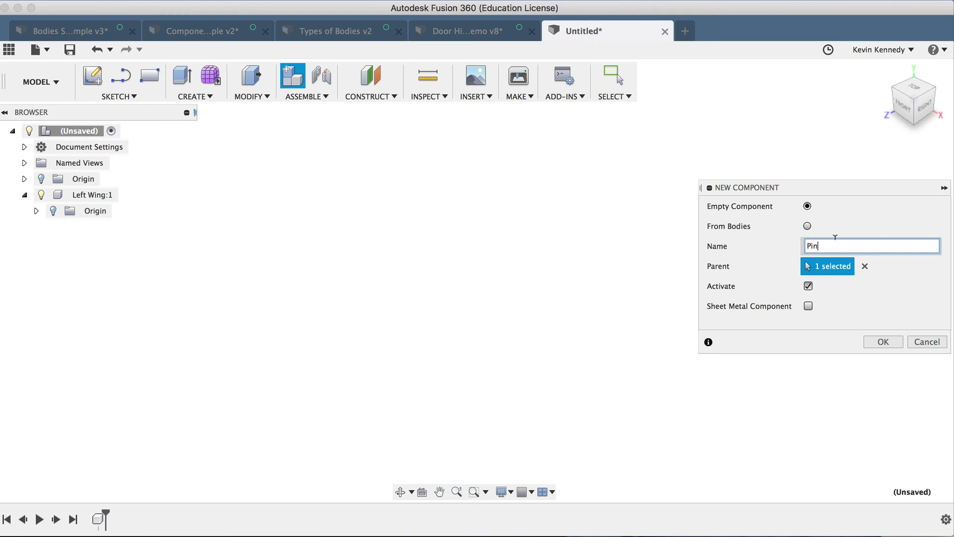
key(Return)
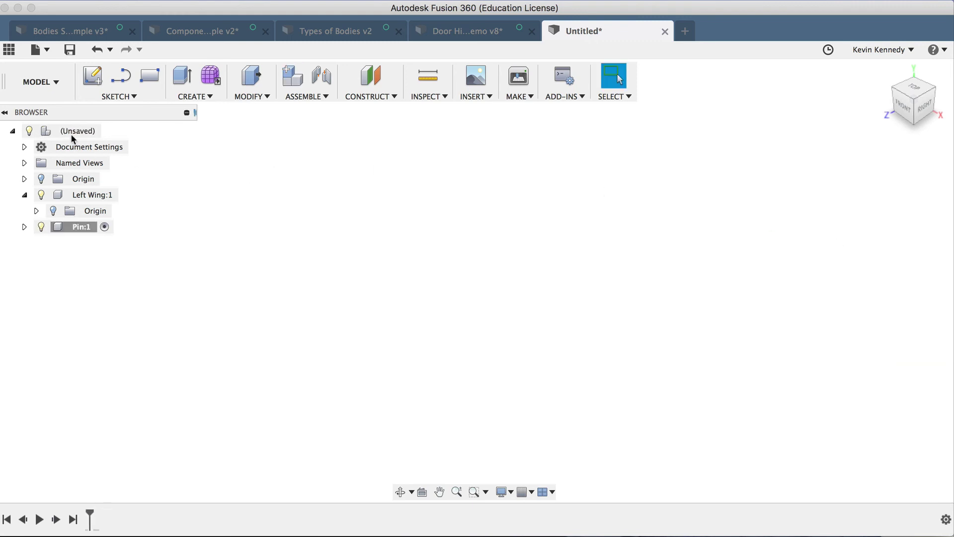
Reactivate the root and begin a third new component, typing the name 'Right'
right_click(94, 132)
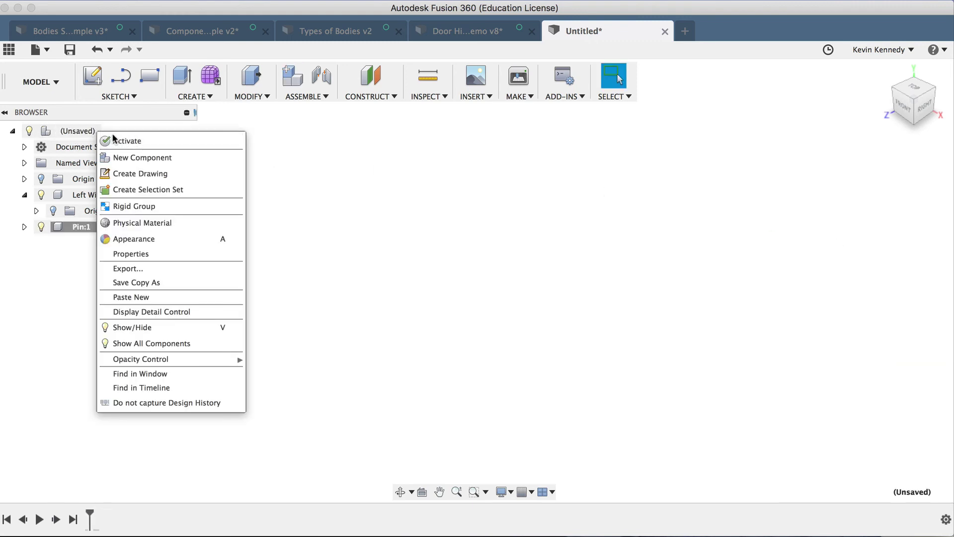
click(115, 141)
click(319, 98)
click(325, 115)
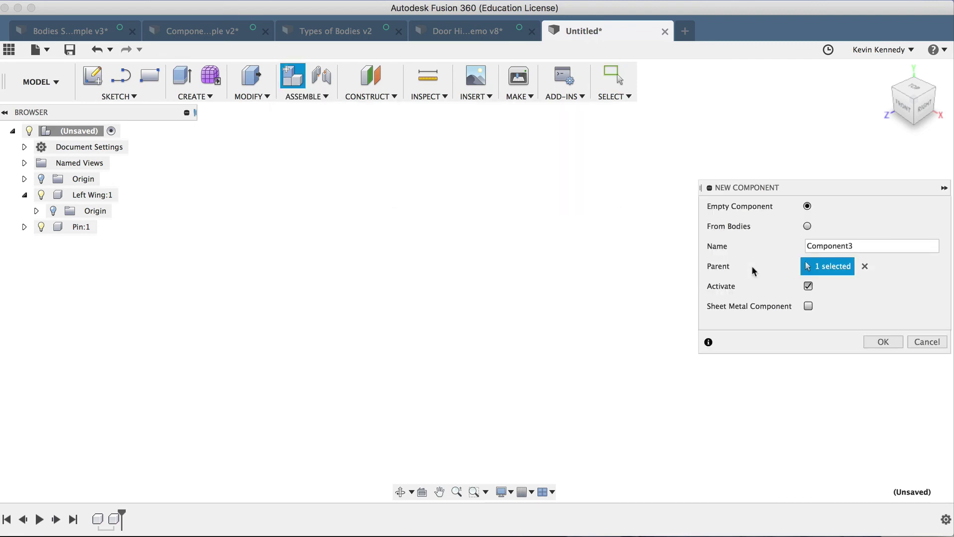
double_click(823, 242)
text(Right)
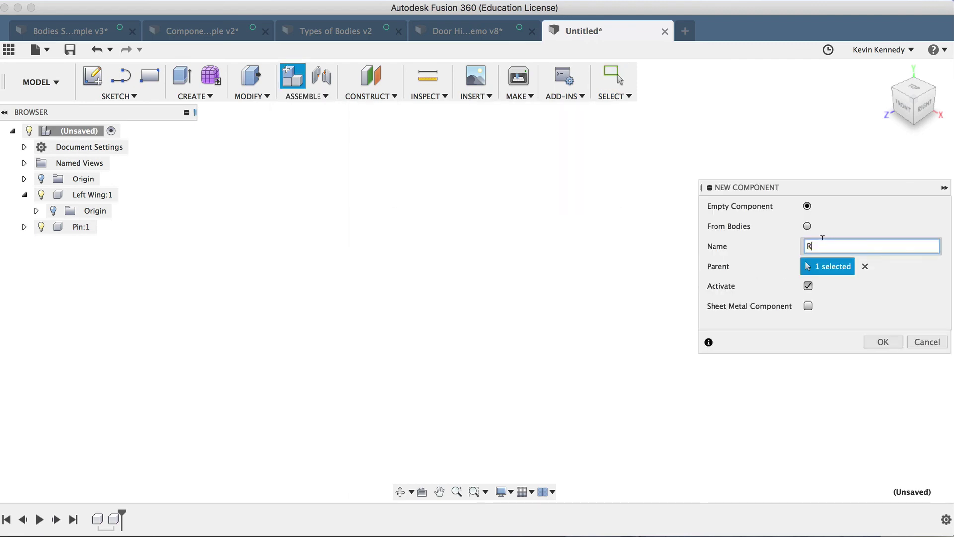